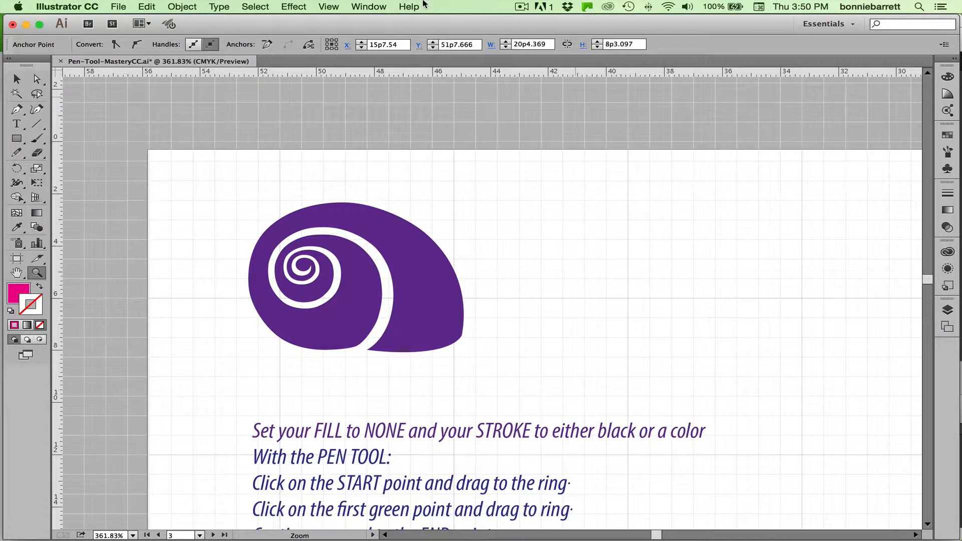
Switch to the saved Shell view and set the fill to None and the stroke to black.
click(328, 7)
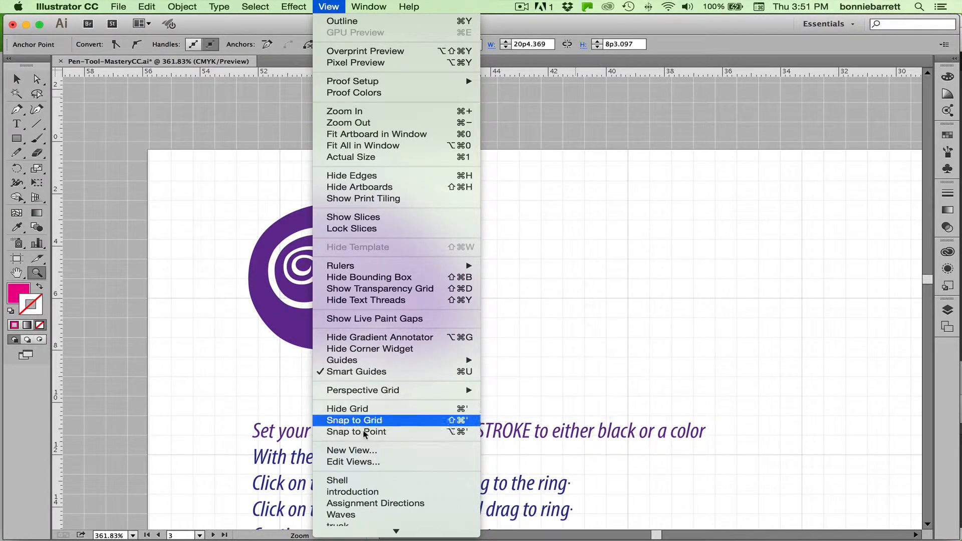
click(352, 483)
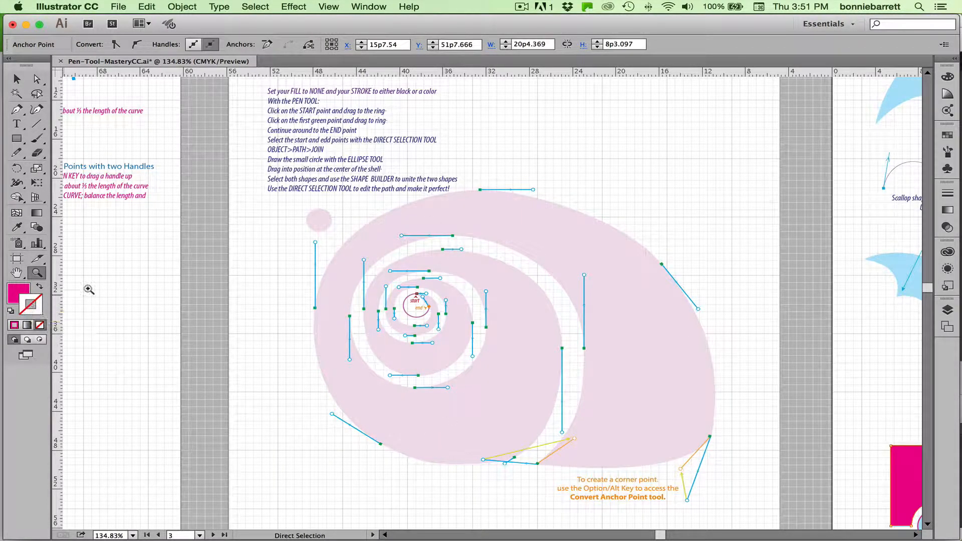
click(19, 293)
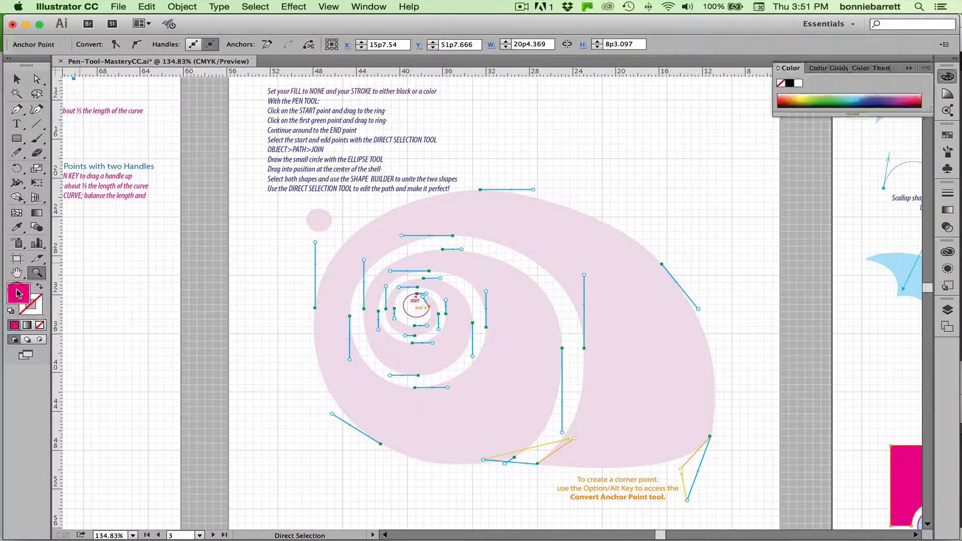
click(40, 326)
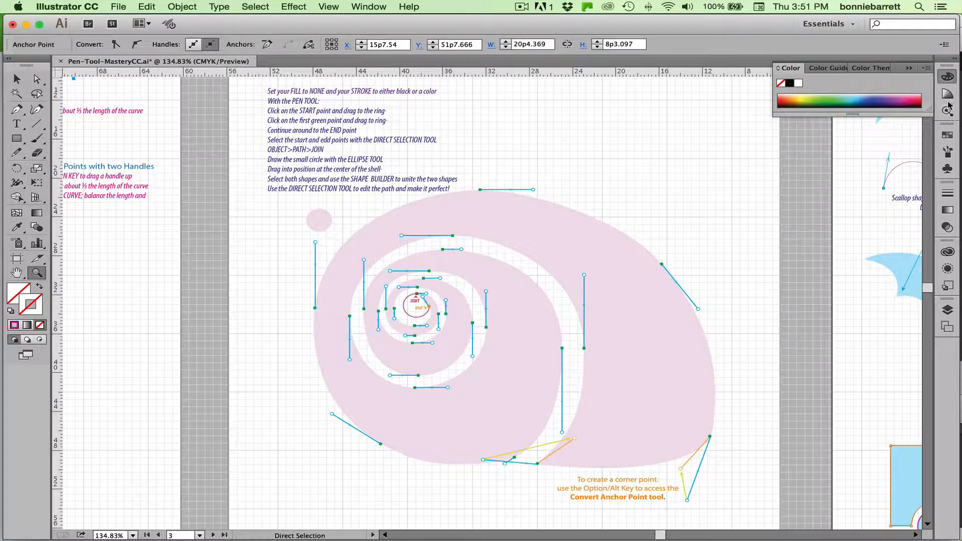
click(948, 135)
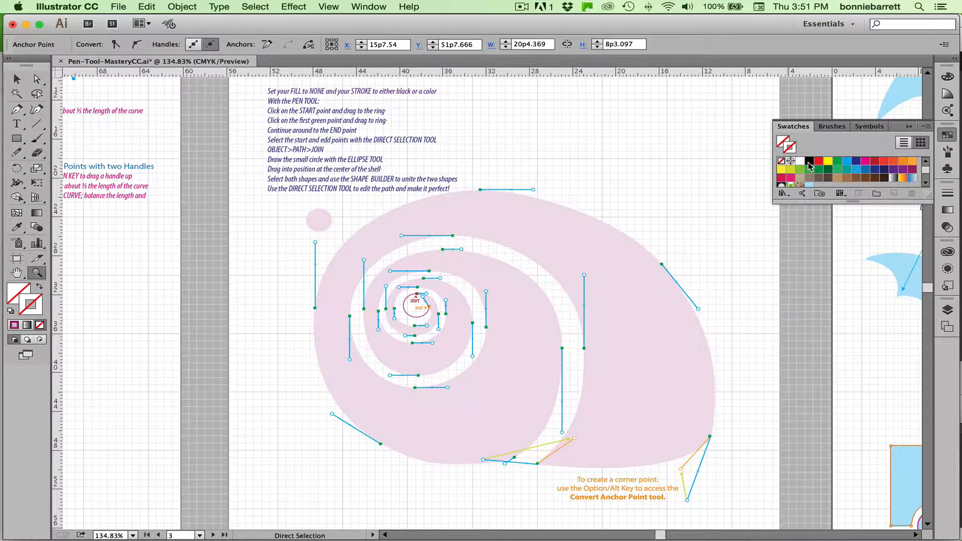
click(808, 162)
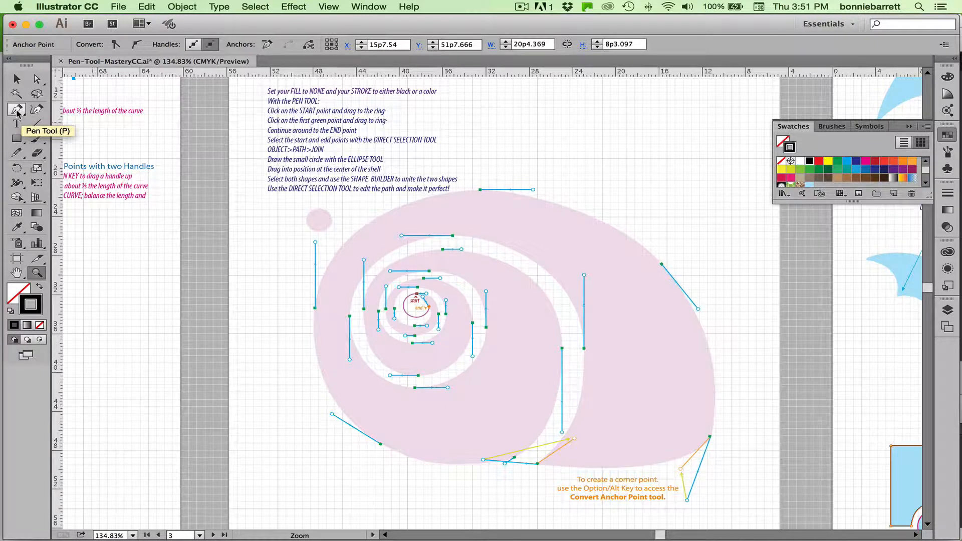
With the Pen tool, start a path at the red start point and trace the innermost turn to its left-side guide point, pulling handles to the rings.
click(37, 273)
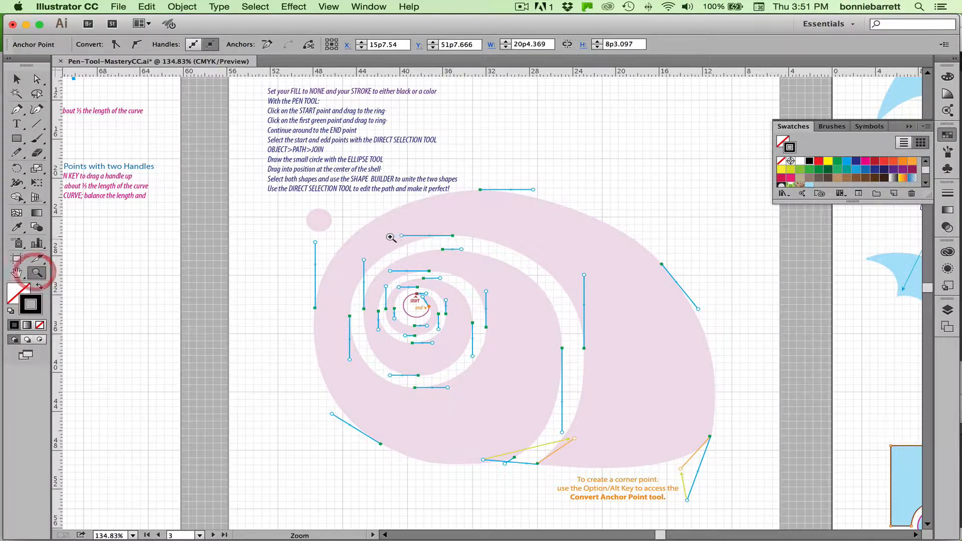
drag(335, 227, 570, 416)
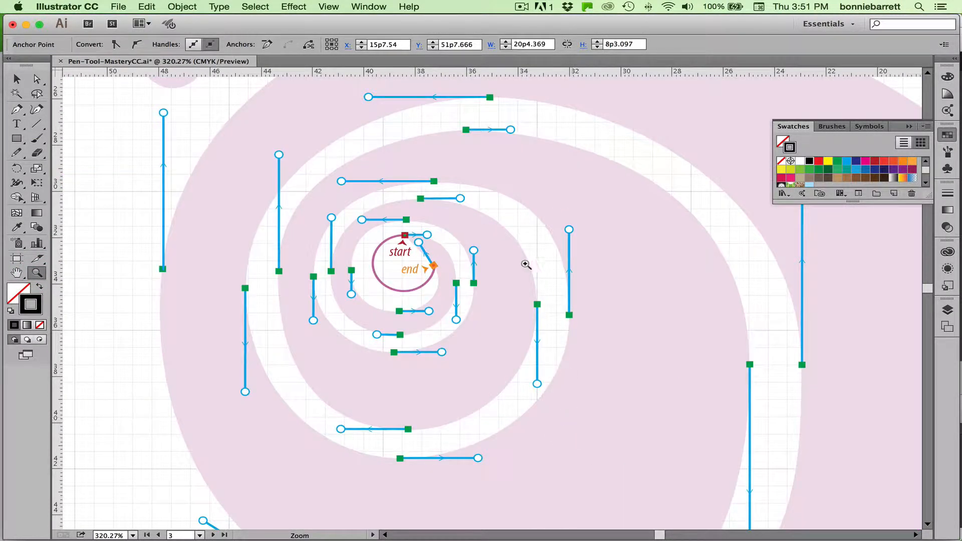
click(14, 111)
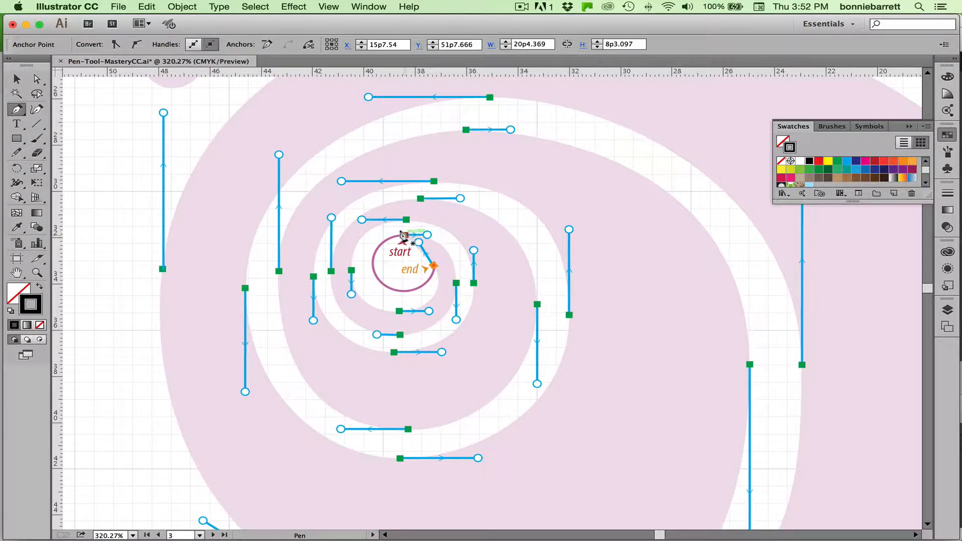
drag(404, 234, 425, 235)
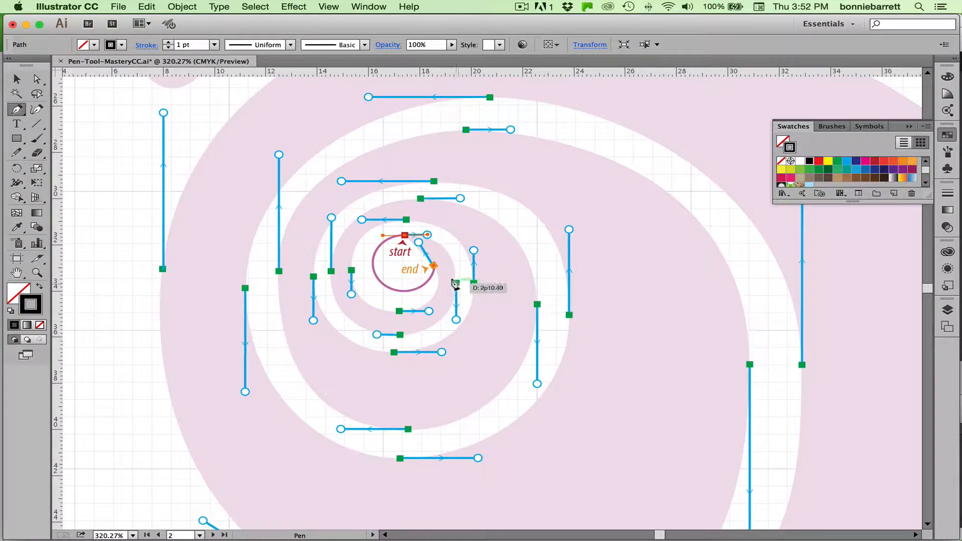
drag(456, 283, 455, 319)
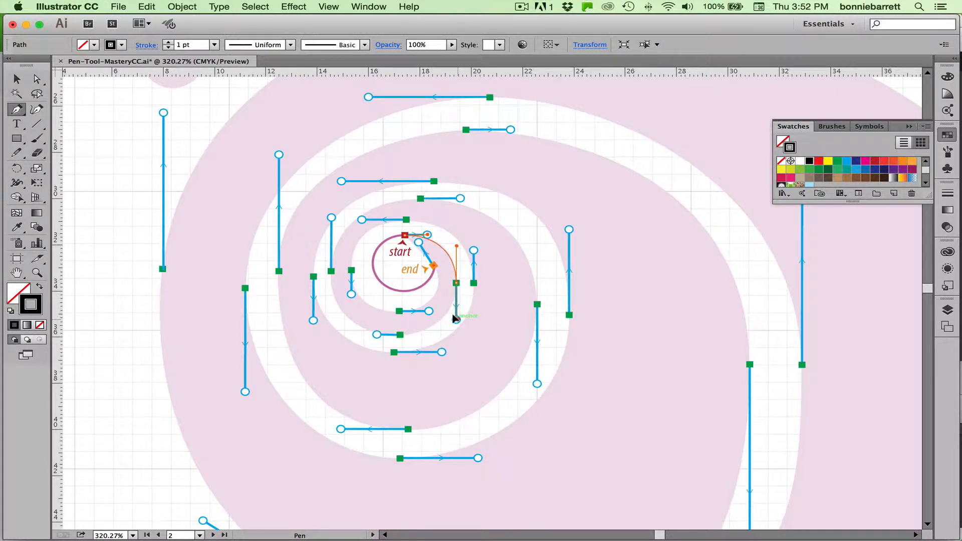
drag(456, 319, 456, 319)
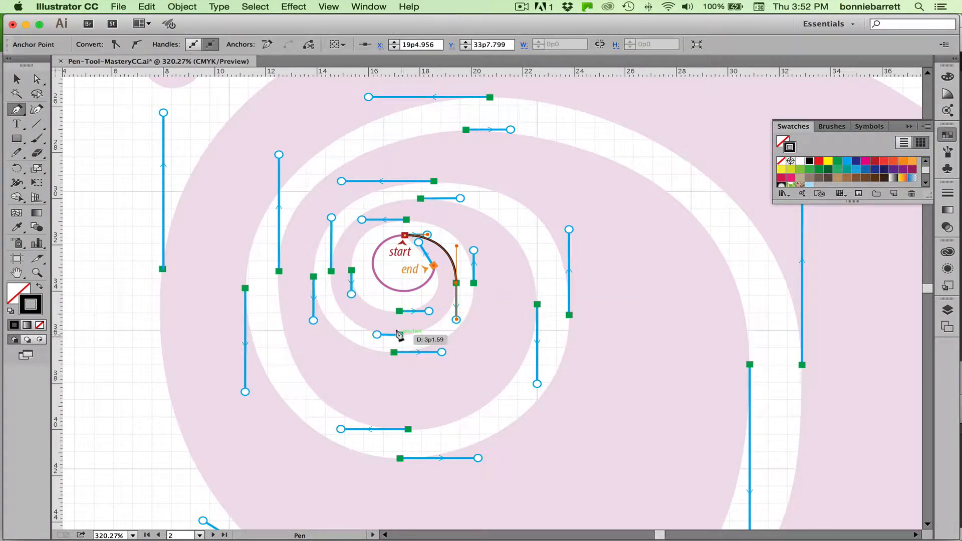
drag(400, 335, 377, 334)
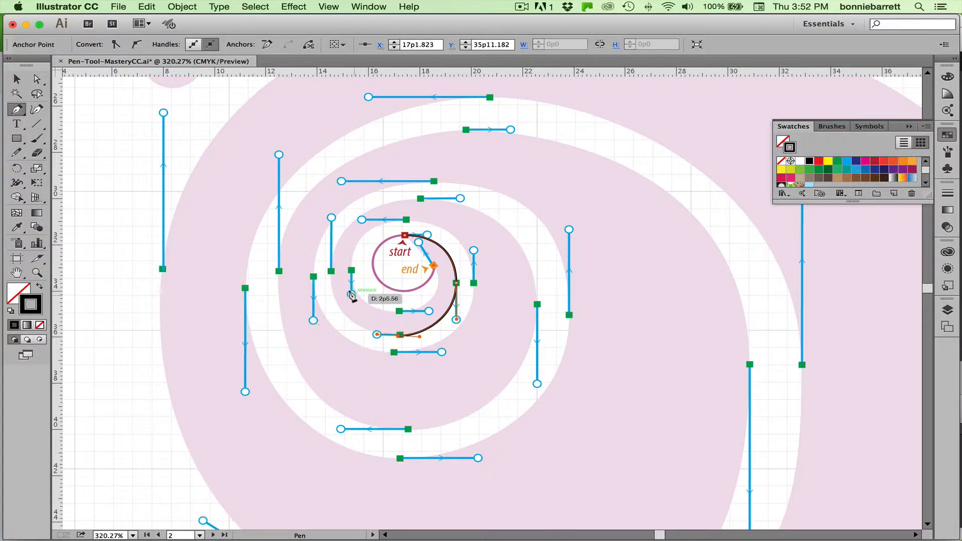
drag(331, 271, 331, 219)
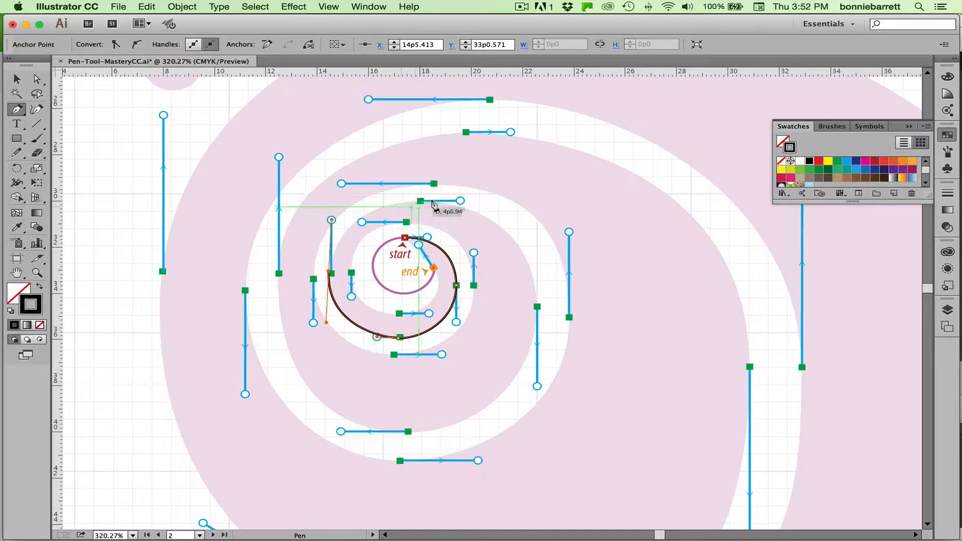
Continue the path around the next spiral turn with smooth anchors on the guide points, ending at the upper edge of the shell's inner body.
drag(419, 200, 459, 199)
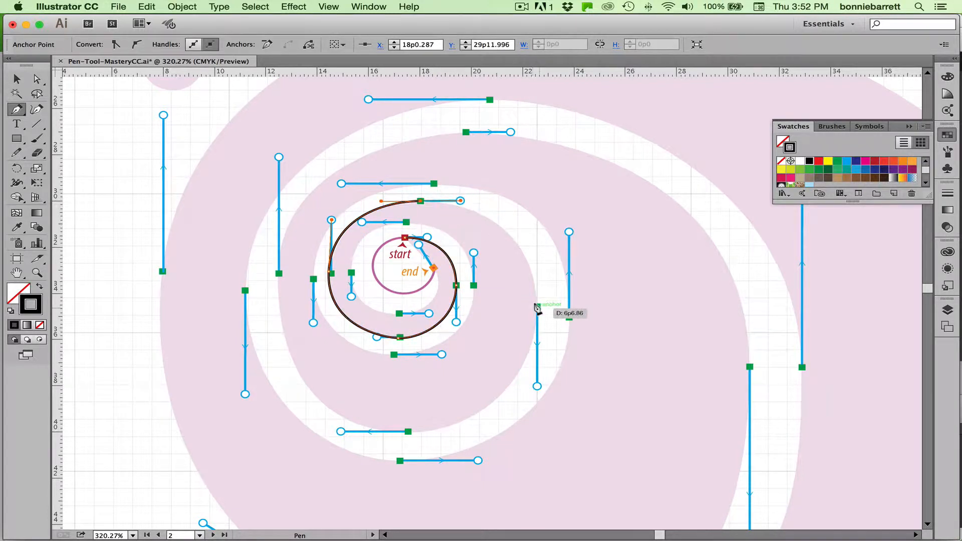
drag(536, 306, 537, 385)
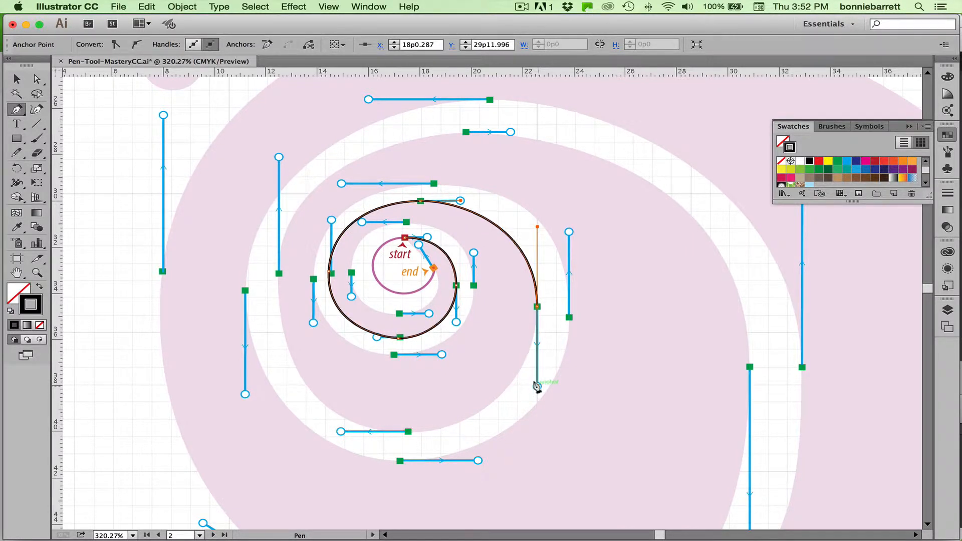
scroll(480, 396, down, 1)
drag(408, 430, 339, 428)
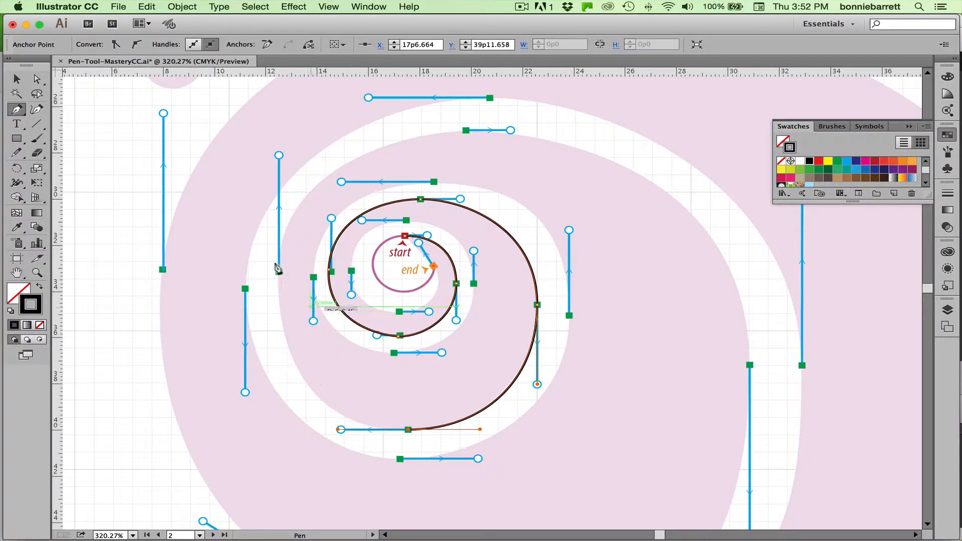
drag(276, 272, 278, 155)
drag(466, 130, 511, 131)
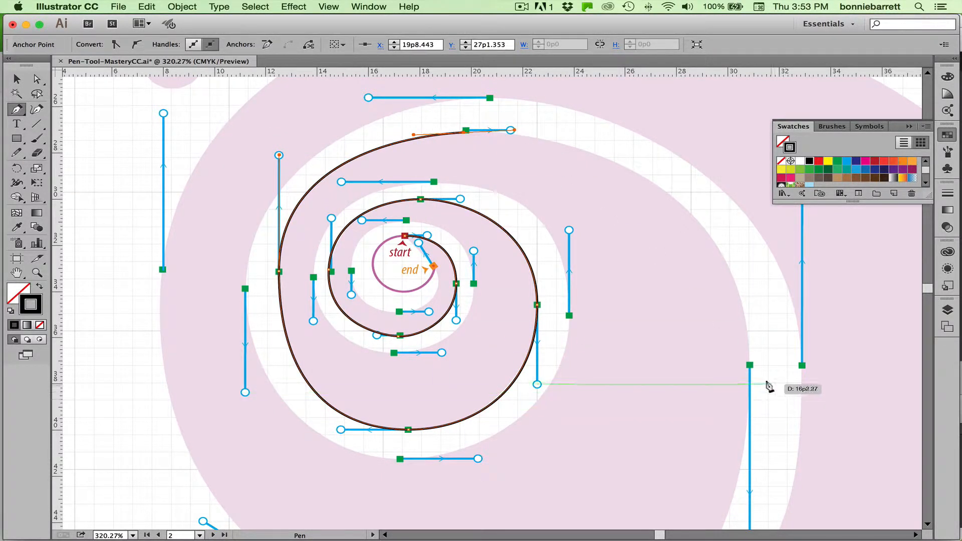
Extend the path down the inner body's right edge, around its base, and up to the shell's far-left guide point, matching the handle rings.
key(super)
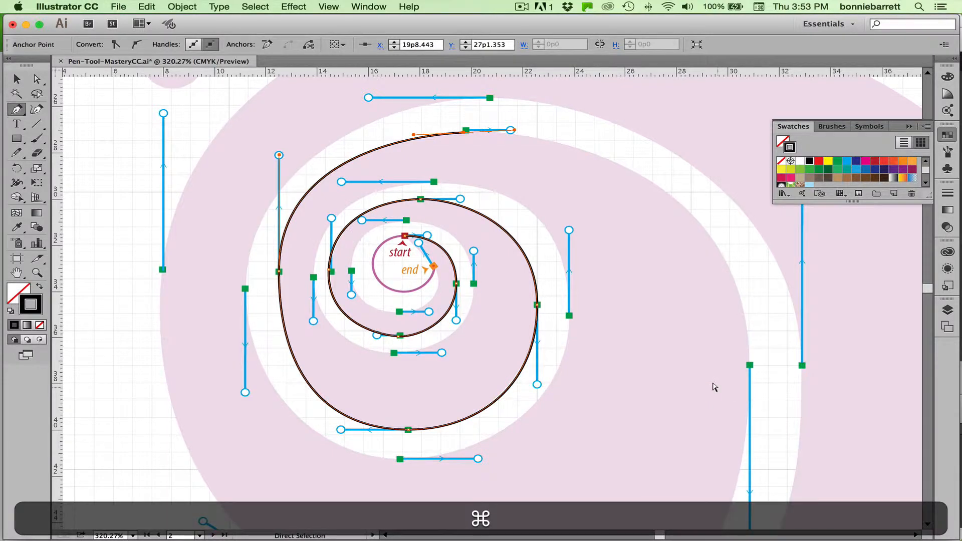
key(super+minus)
key(super+minus)
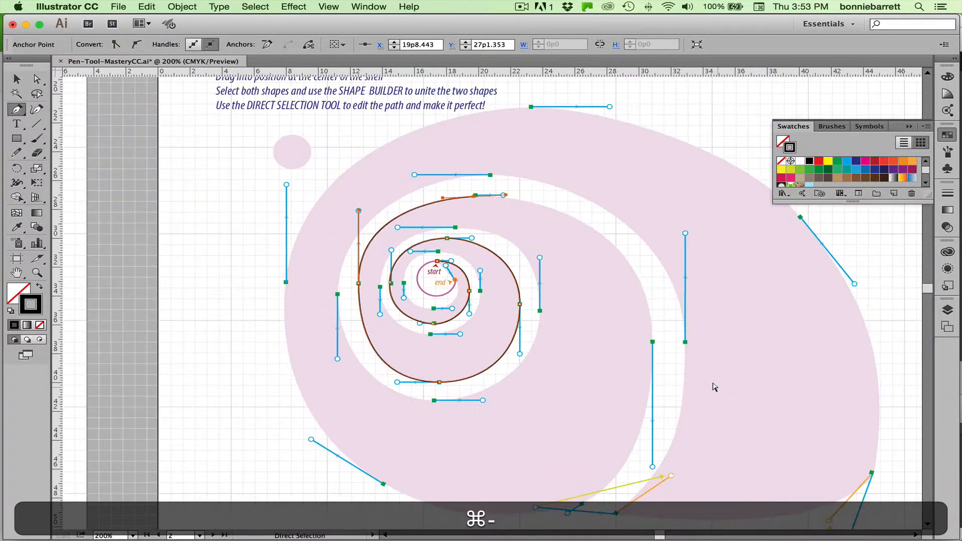
scroll(702, 380, up, 2)
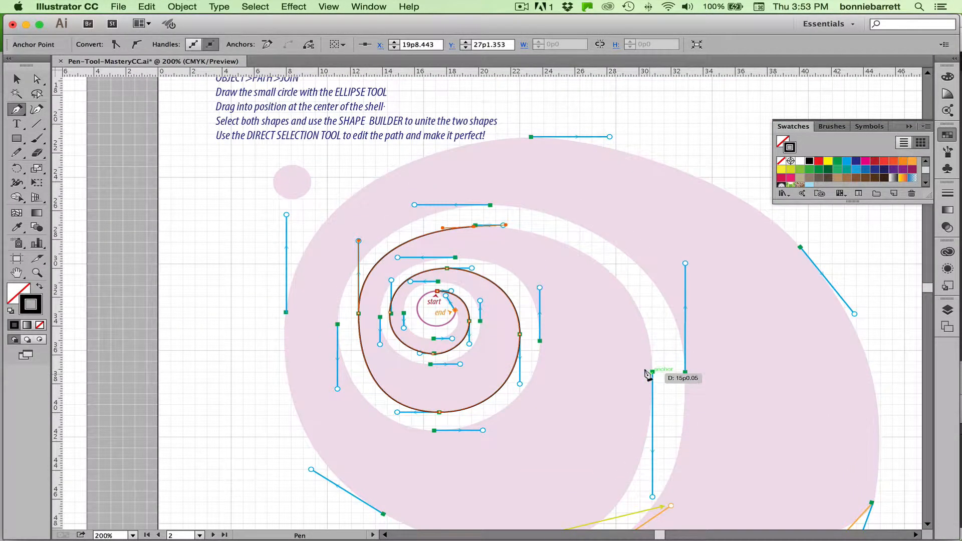
scroll(632, 393, down, 3)
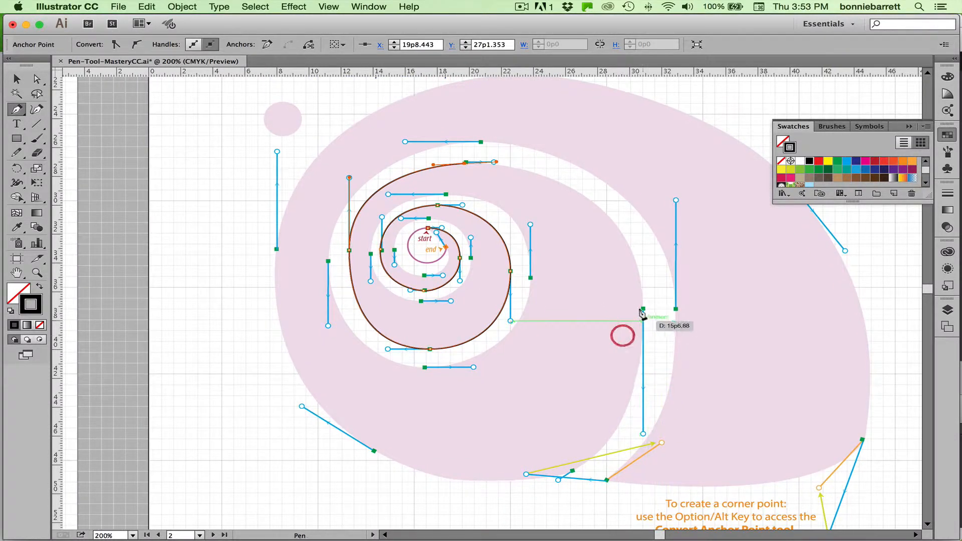
drag(642, 308, 641, 432)
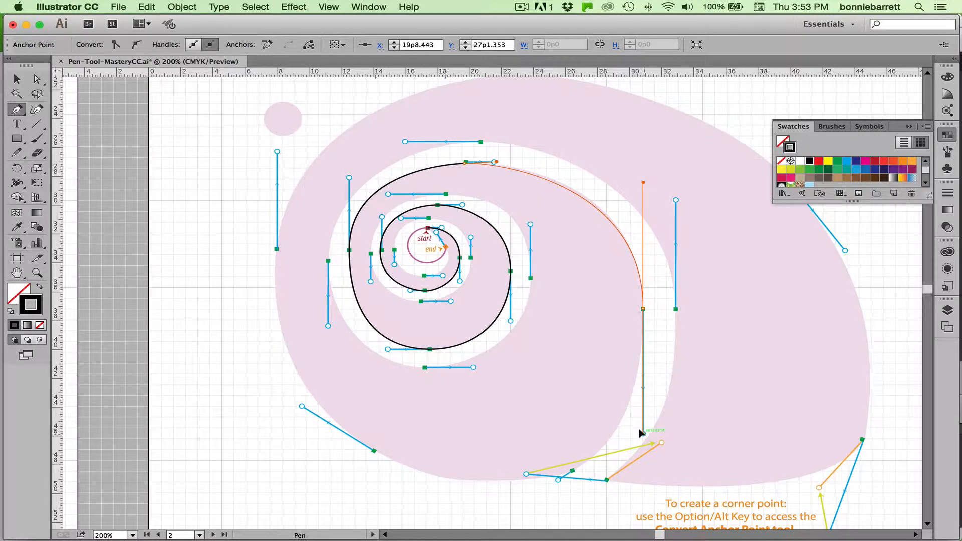
drag(641, 432, 643, 433)
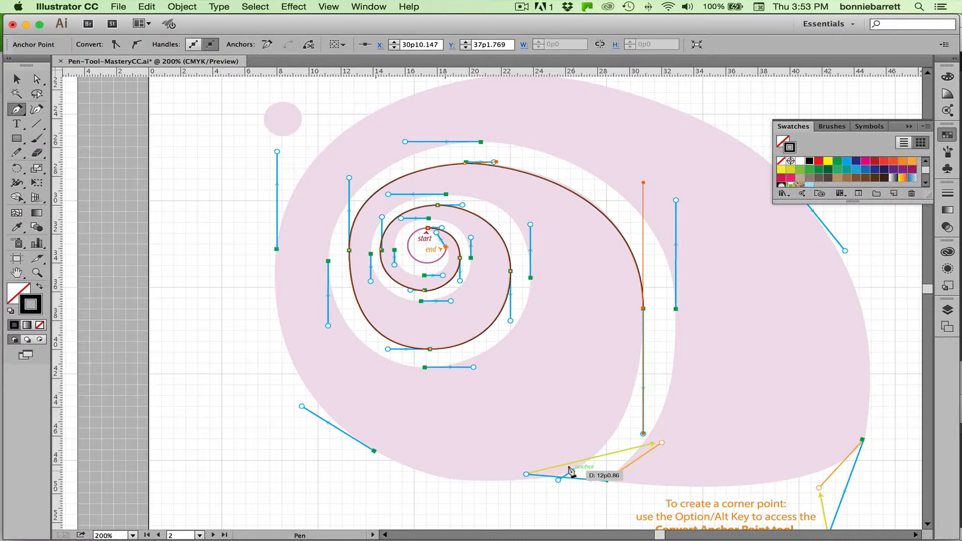
drag(571, 471, 557, 479)
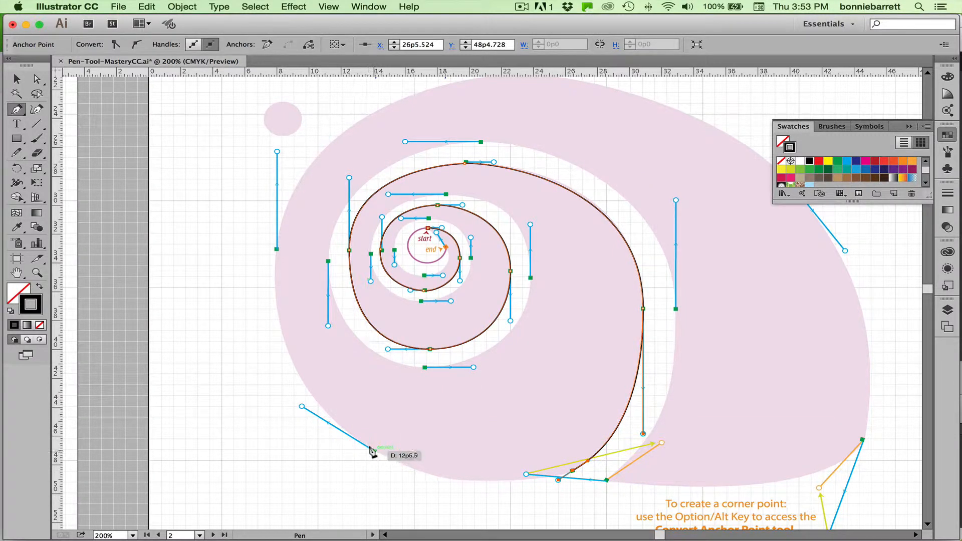
drag(371, 450, 301, 404)
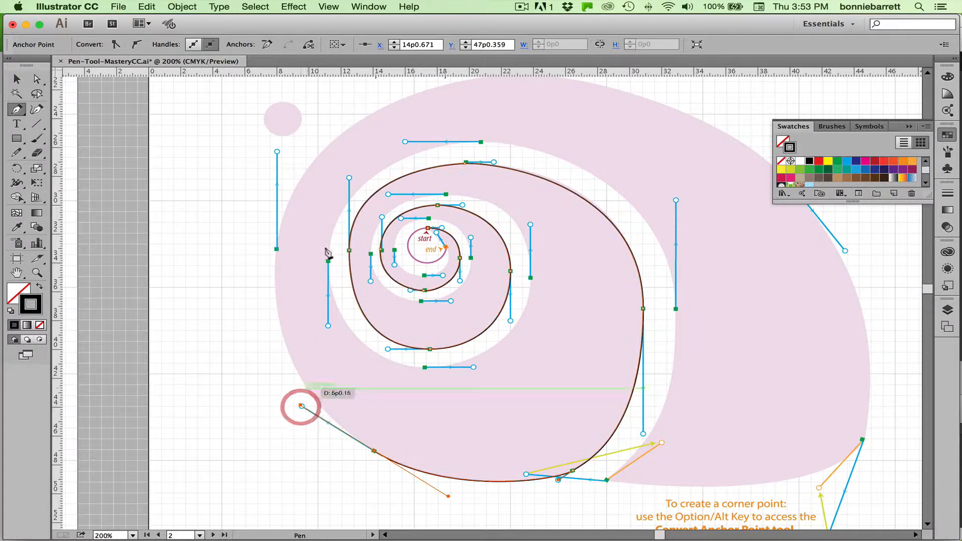
drag(275, 248, 271, 151)
Trace the shell's outer top edge with smooth anchors at the top and upper-right guide points, pulling each handle to its ring.
drag(462, 205, 433, 324)
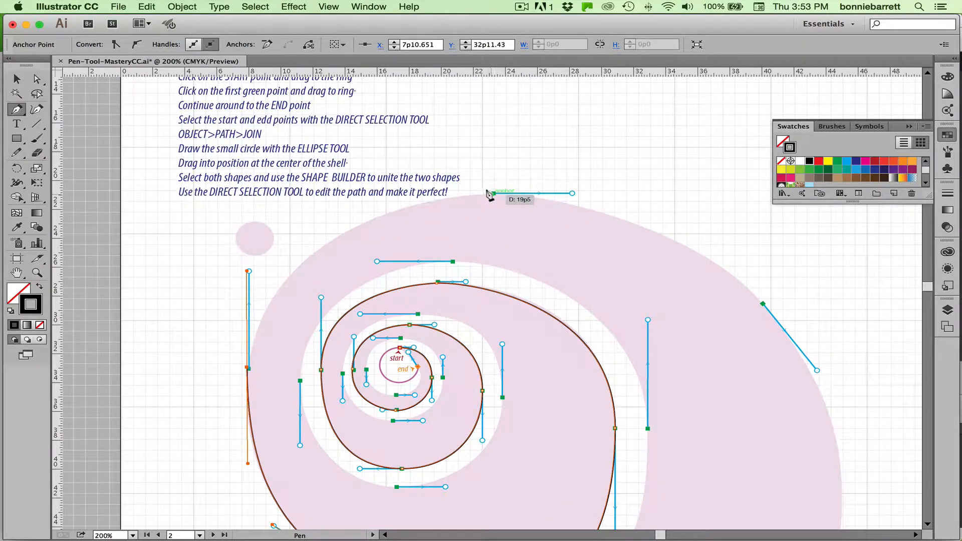
drag(490, 193, 566, 194)
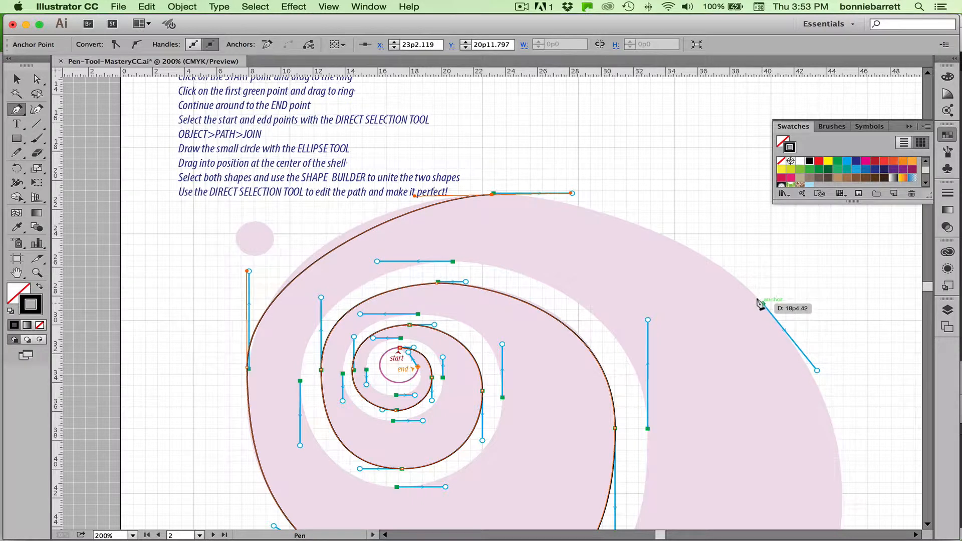
drag(761, 304, 817, 371)
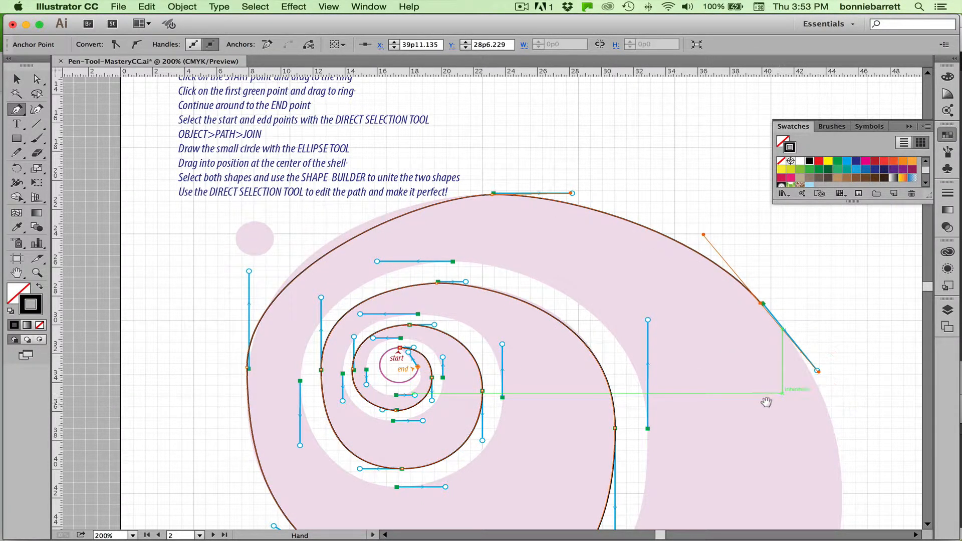
Add a corner point at the shell's lower-right tip, pulling the handle to the blue ring and redirecting it to the orange ring.
drag(753, 384, 666, 243)
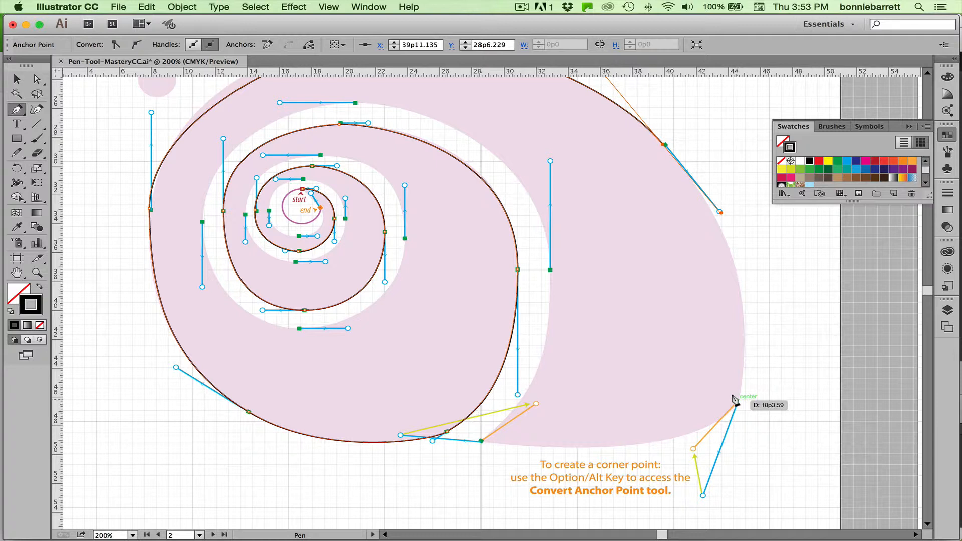
drag(734, 401, 701, 497)
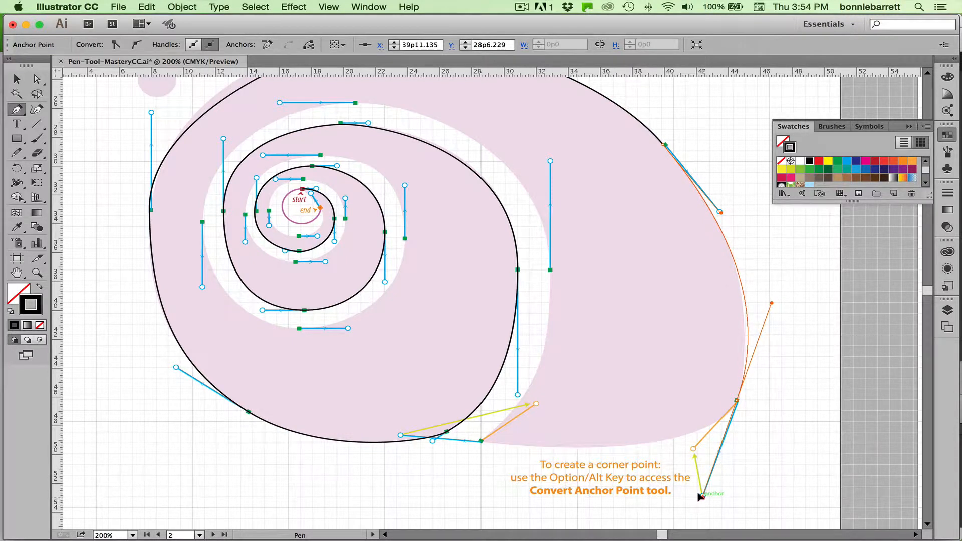
key(alt)
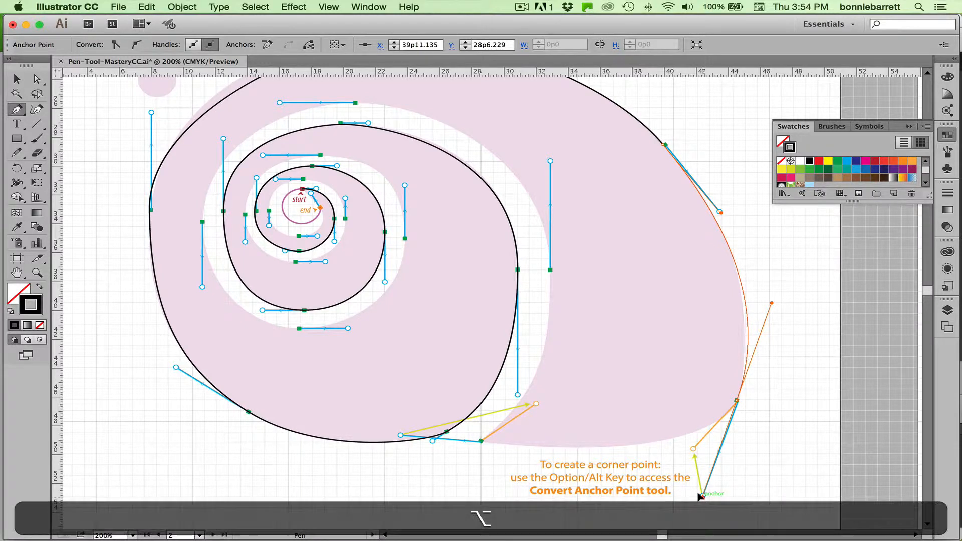
drag(701, 497, 696, 480)
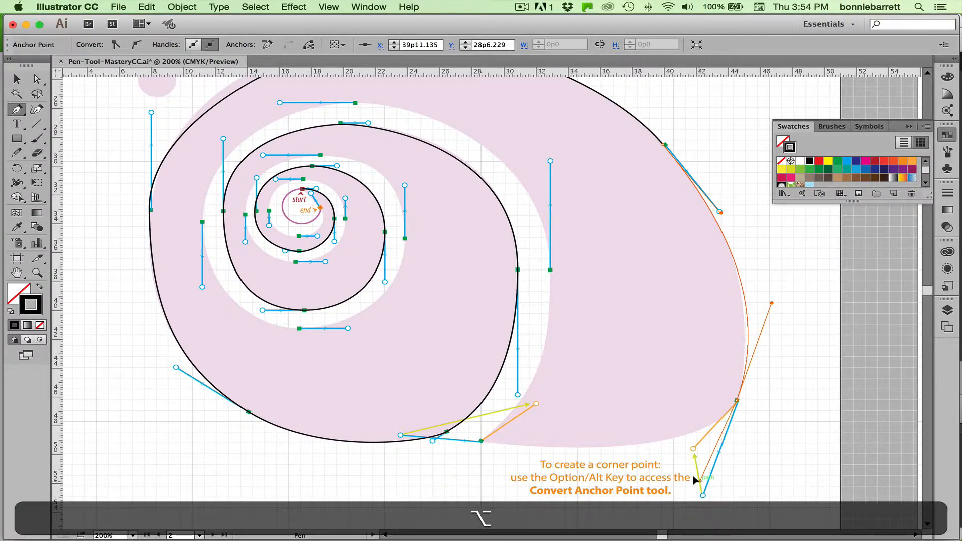
alt+click(690, 448)
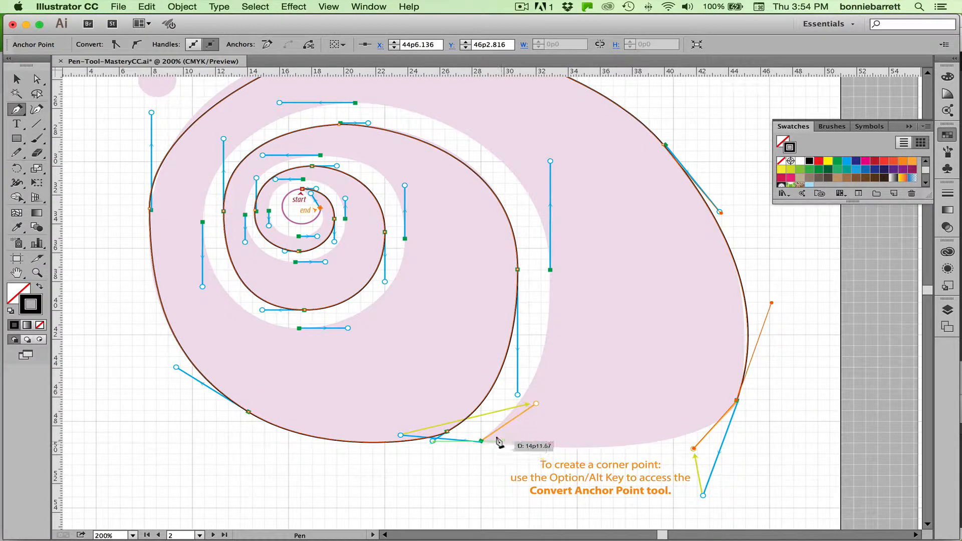
Add a corner point at the shell's bottom inner tip, pulling its handle to the blue ring and redirecting it to the orange ring.
drag(479, 441, 396, 433)
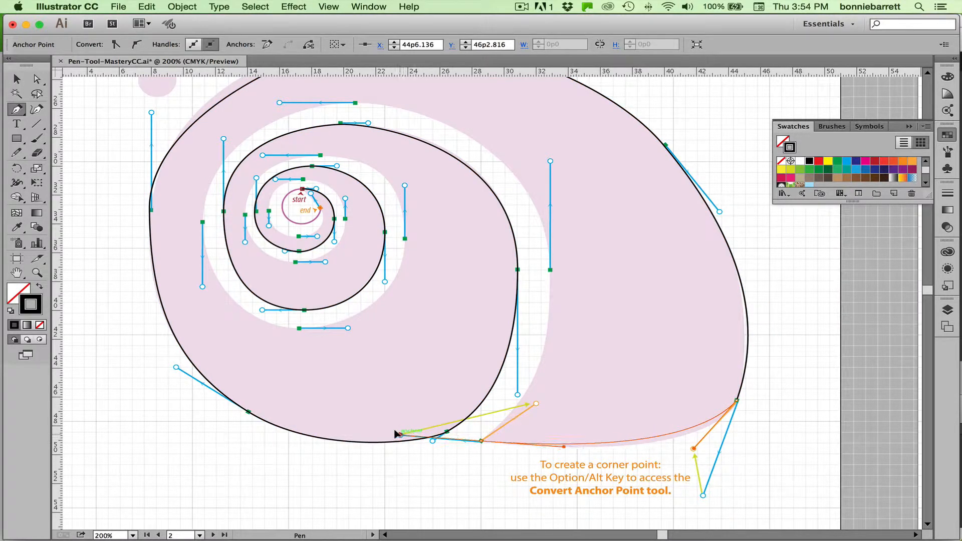
key(alt)
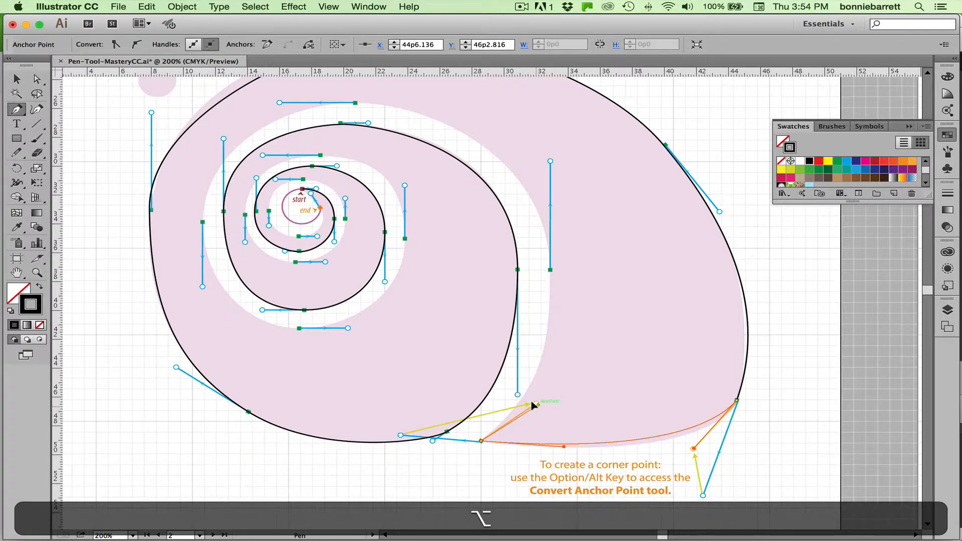
drag(531, 402, 536, 403)
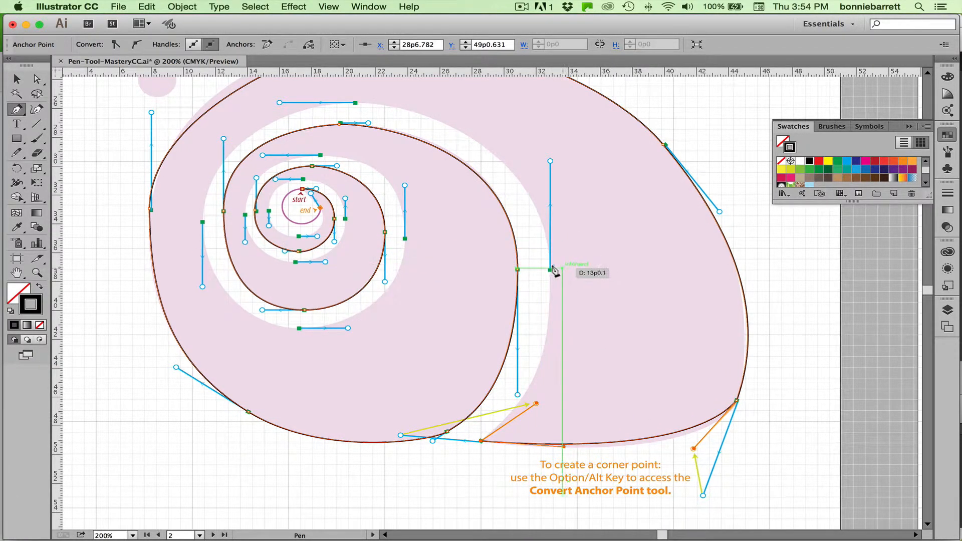
Trace the outer edge of the white spiral gap with smooth anchors on five guide points, matching each handle ring.
drag(548, 269, 551, 159)
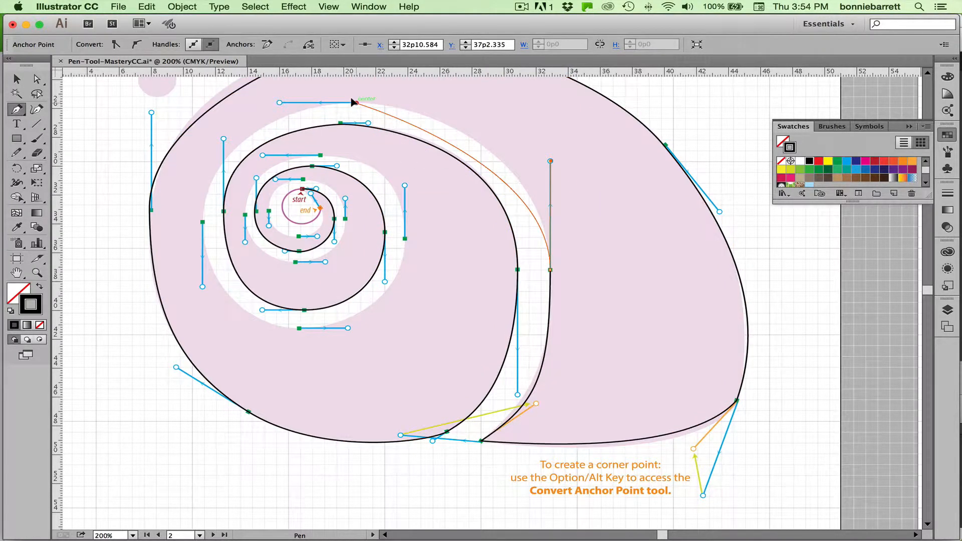
drag(353, 102, 279, 102)
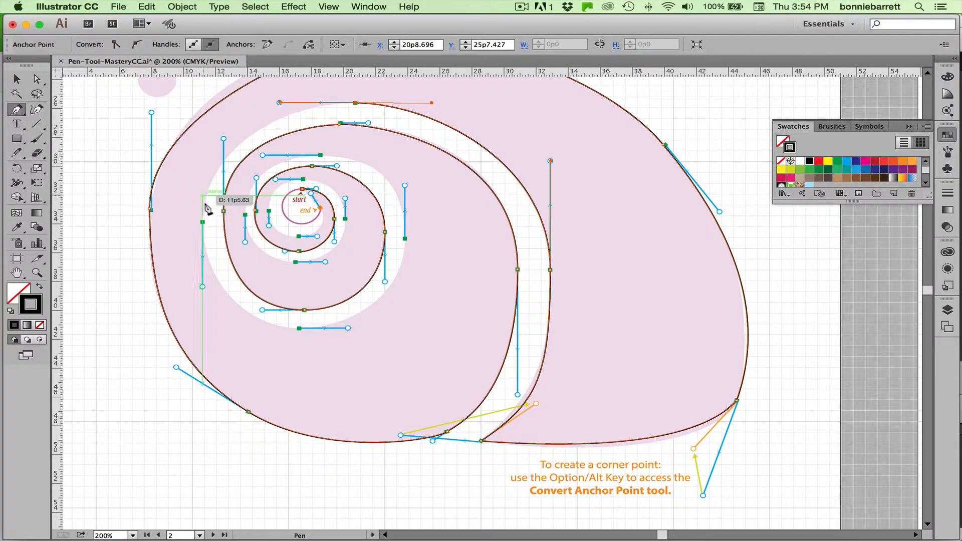
drag(200, 222, 200, 287)
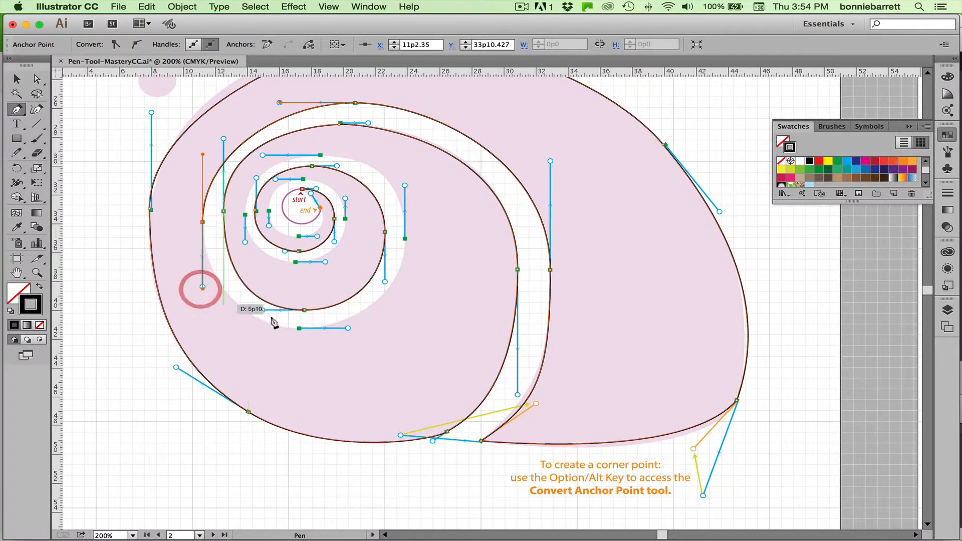
drag(297, 329, 346, 328)
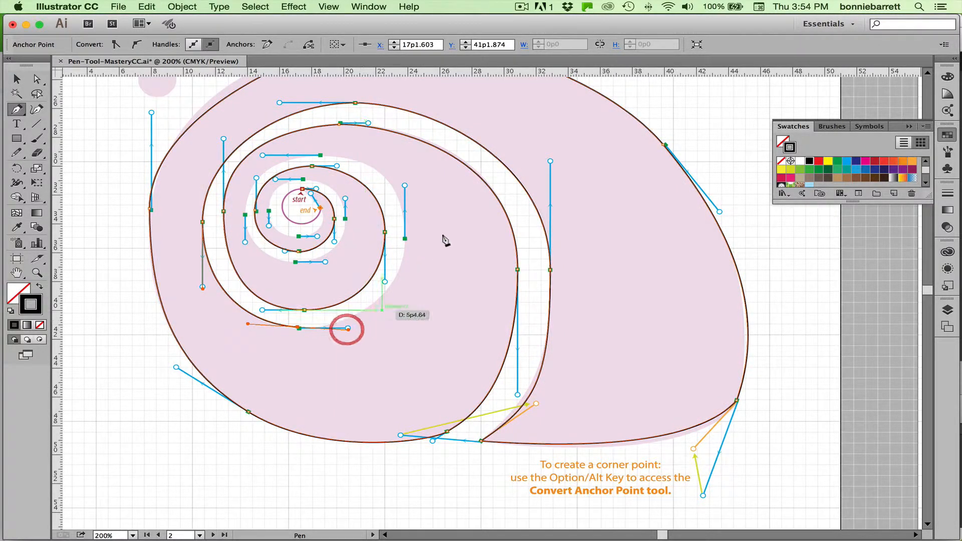
drag(404, 239, 404, 185)
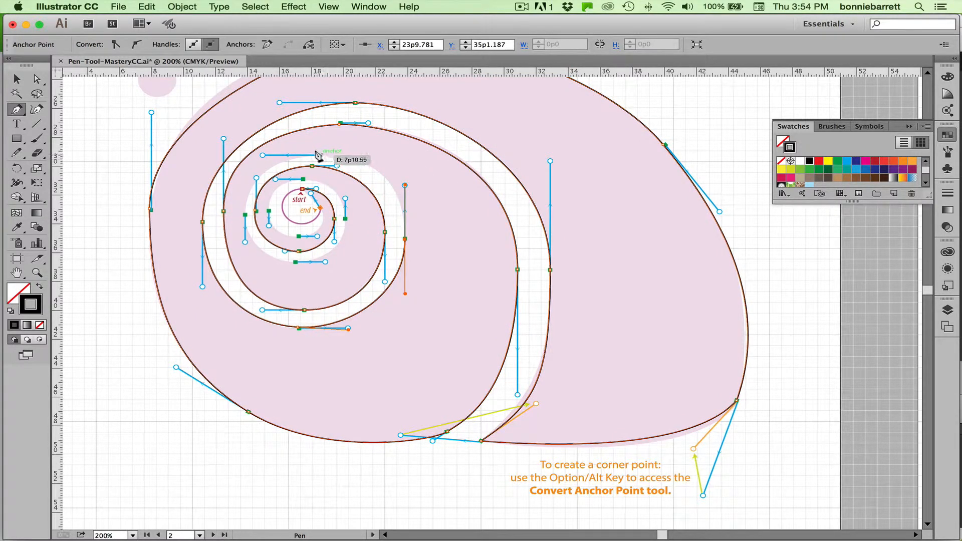
Continue the path inward through the smallest spiral turns, matching the handle rings, and finish on the orange end point.
drag(320, 154, 261, 155)
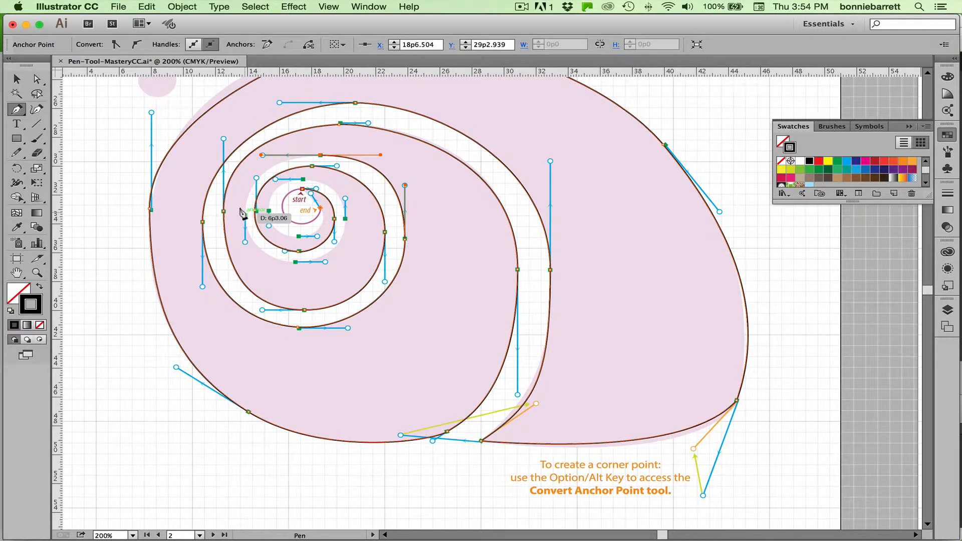
drag(242, 214, 244, 243)
drag(295, 261, 325, 261)
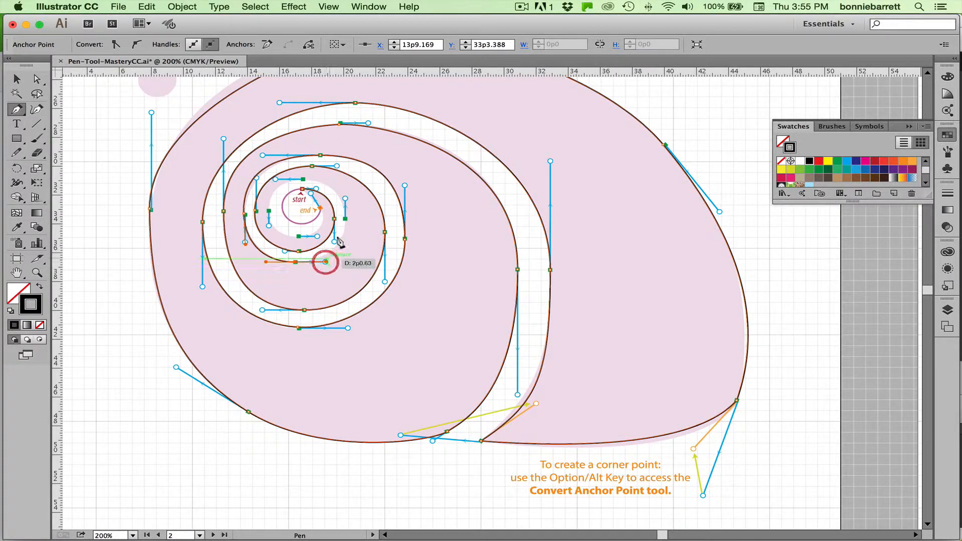
drag(346, 219, 275, 180)
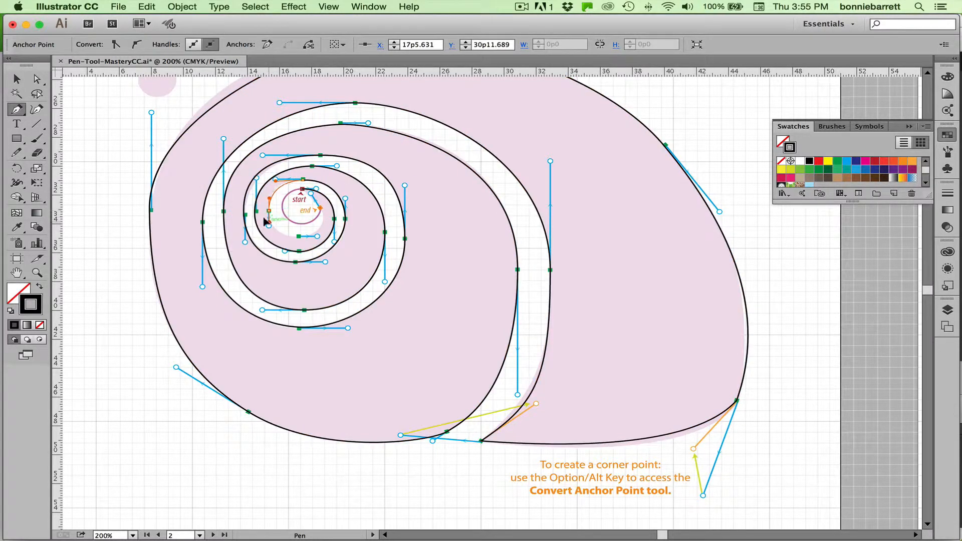
drag(269, 225, 311, 194)
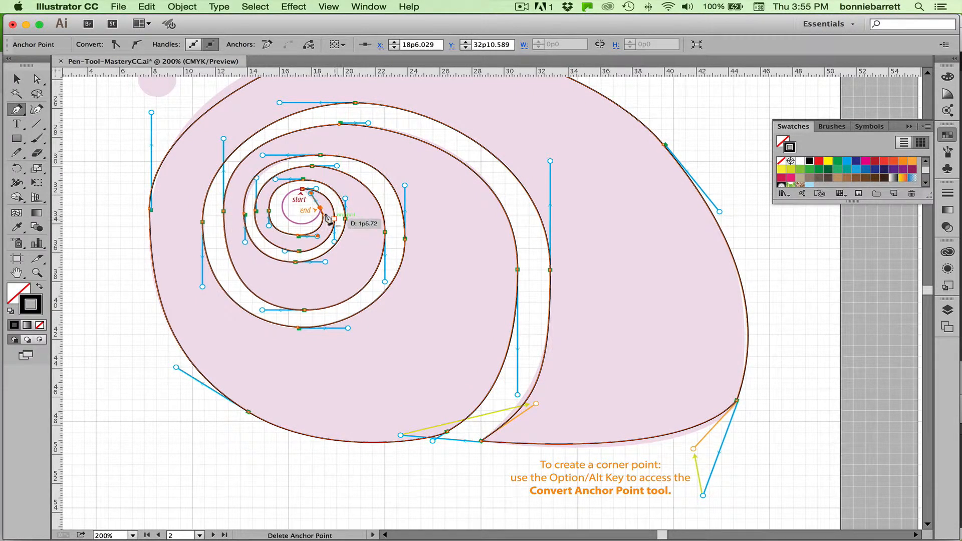
Draw an unfilled circle with a 1 pt black stroke over the small pink template circle beside the shell using the Ellipse tool.
click(37, 273)
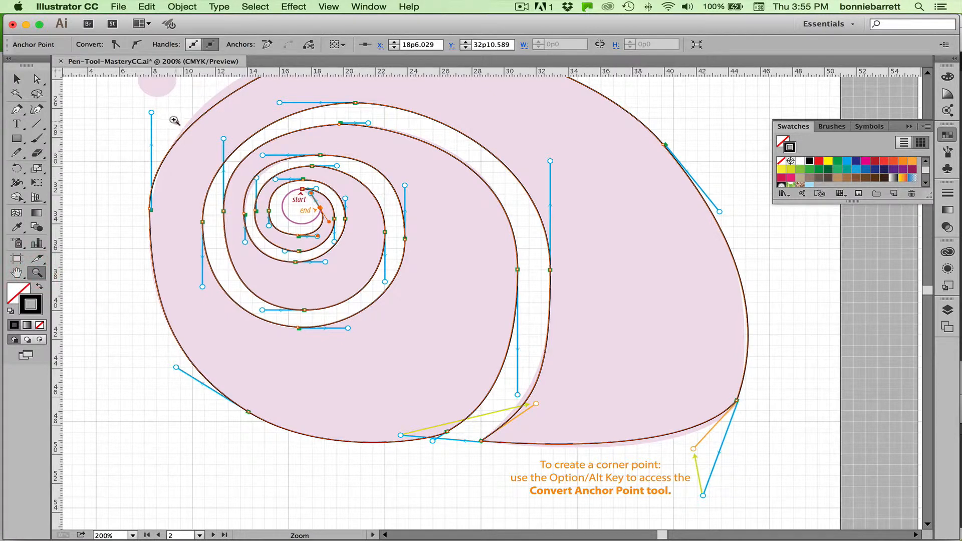
drag(175, 122, 398, 308)
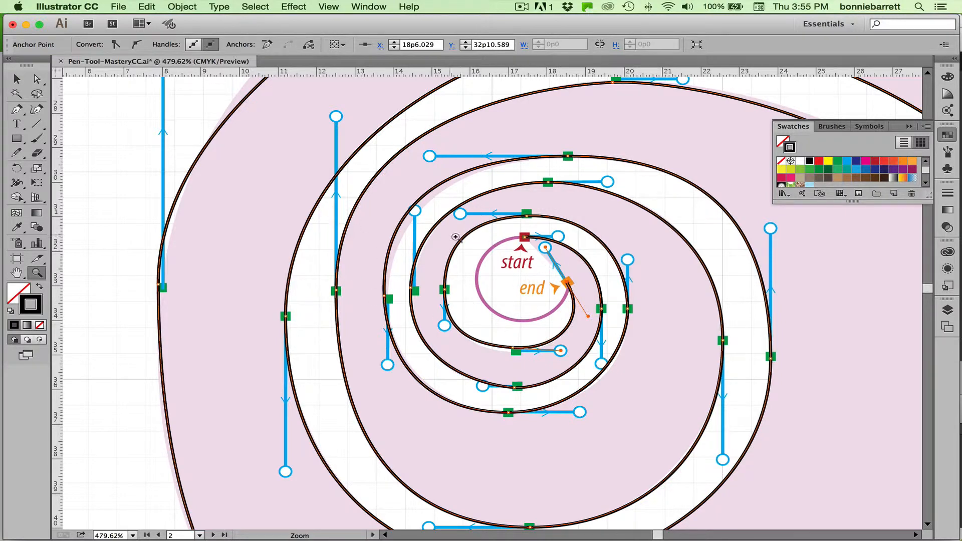
key(space)
drag(195, 116, 165, 264)
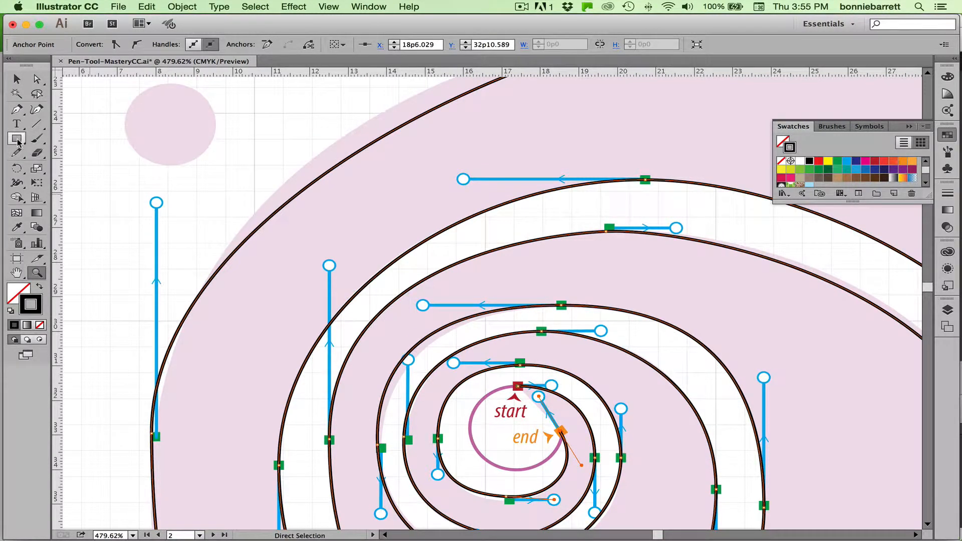
drag(17, 141, 61, 169)
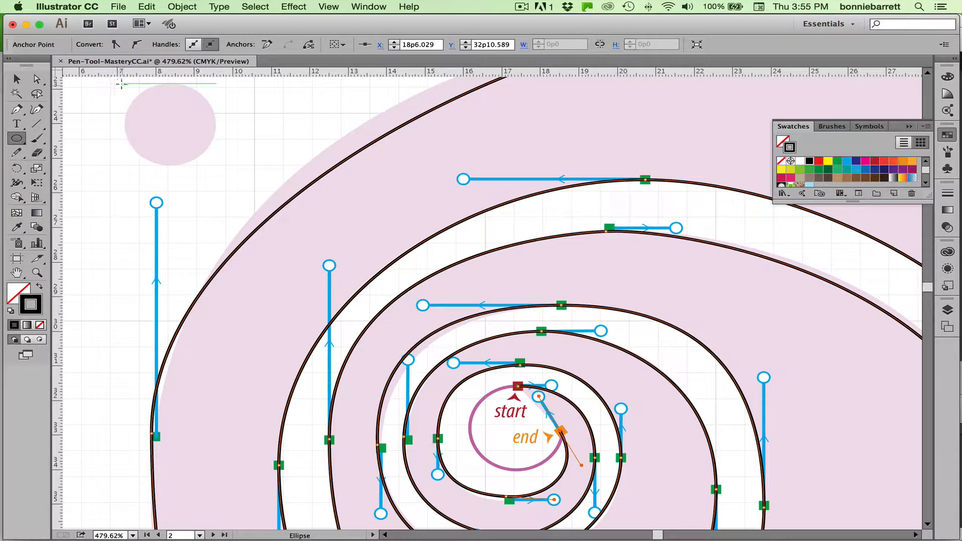
drag(128, 89, 214, 161)
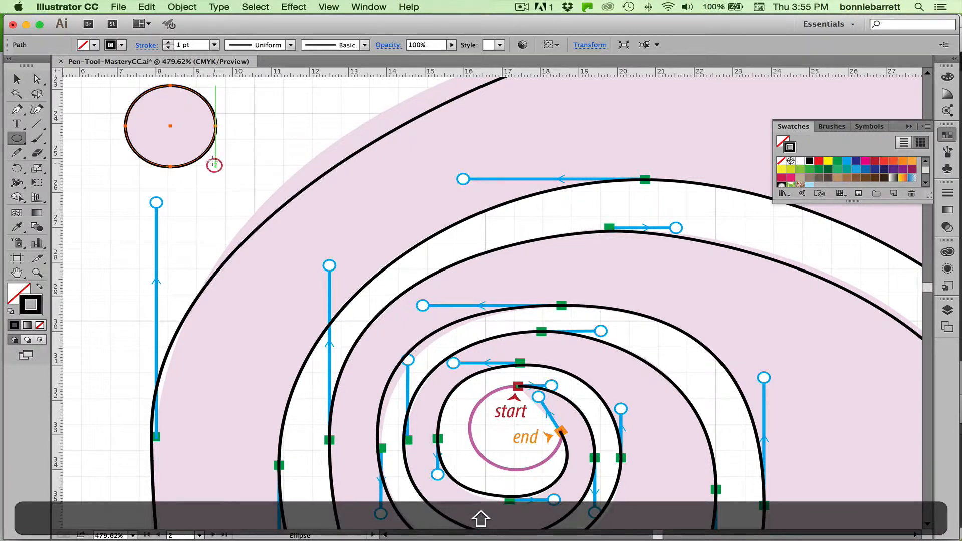
Move the new circle onto the purple guide circle at the center of the spiral.
click(18, 80)
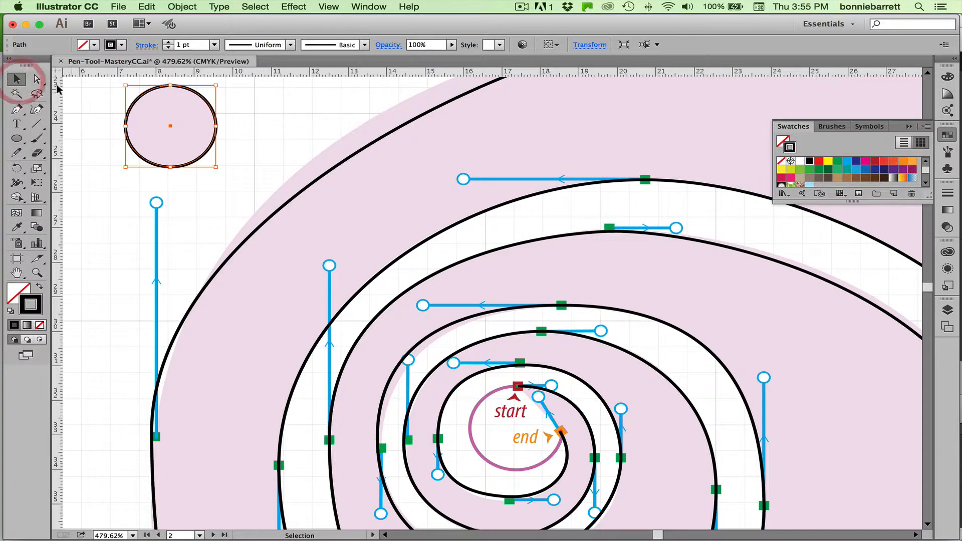
click(152, 90)
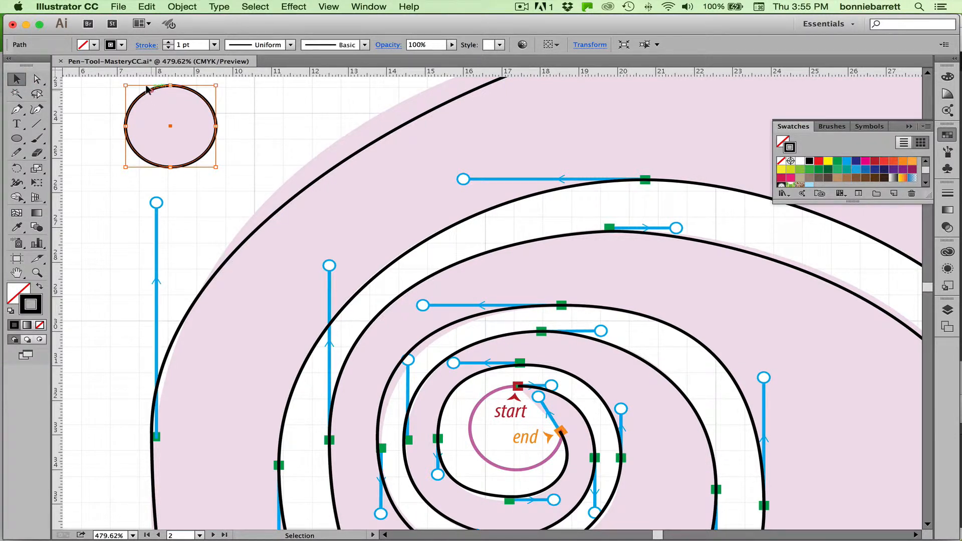
drag(146, 89, 492, 392)
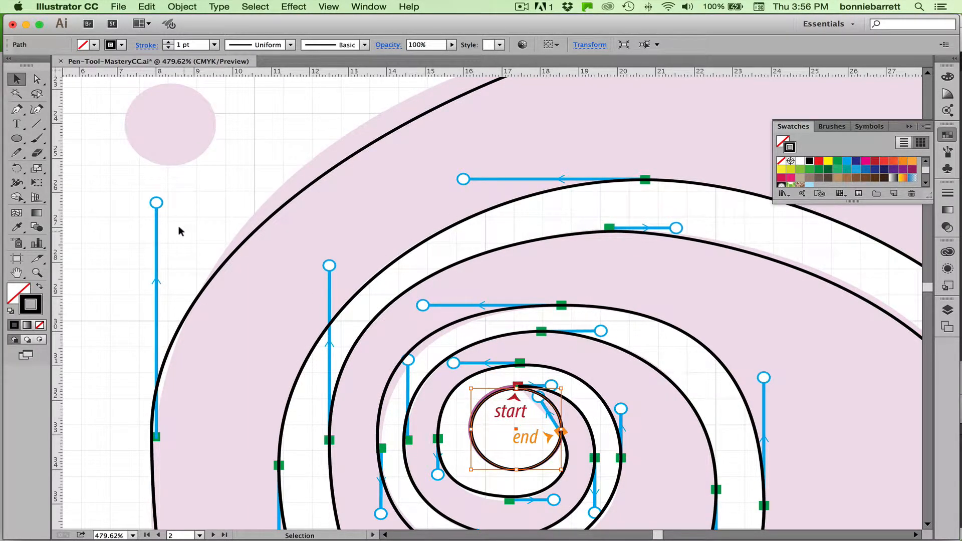
Select the circle together with the shell path and unite them into one shape with Pathfinder.
drag(184, 232, 629, 472)
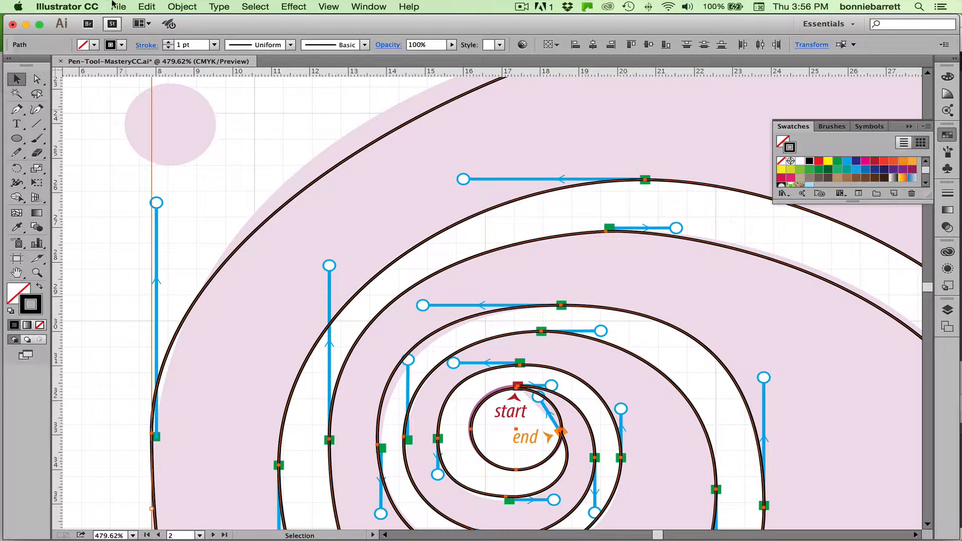
click(361, 7)
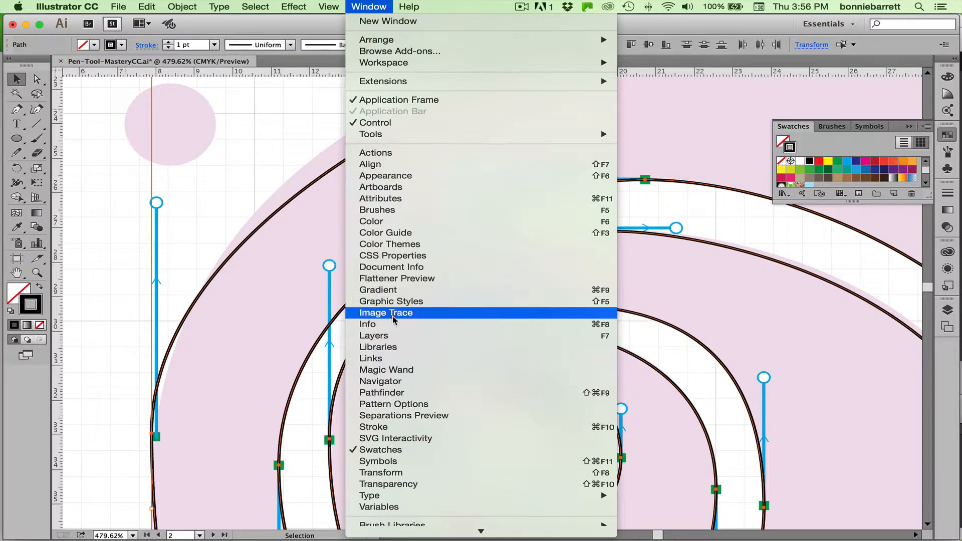
click(393, 394)
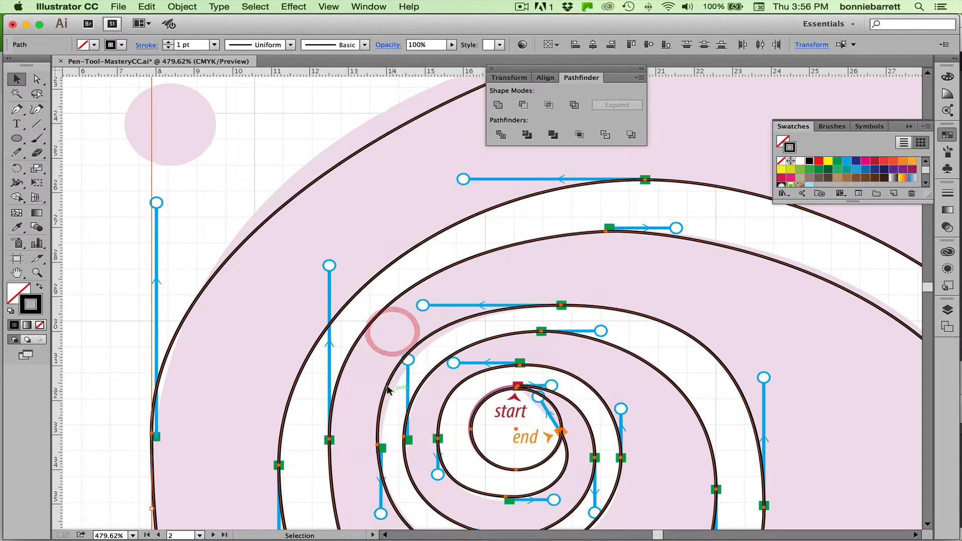
click(499, 105)
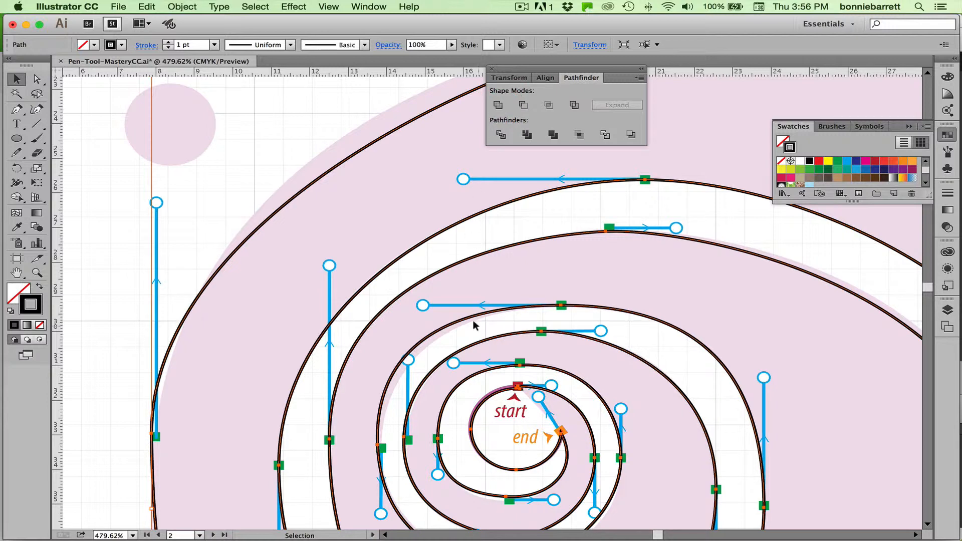
Swap the united shell's fill and stroke so it has a solid black fill and no stroke.
key(super+minus)
key(super+minus)
key(super+minus)
key(super+minus)
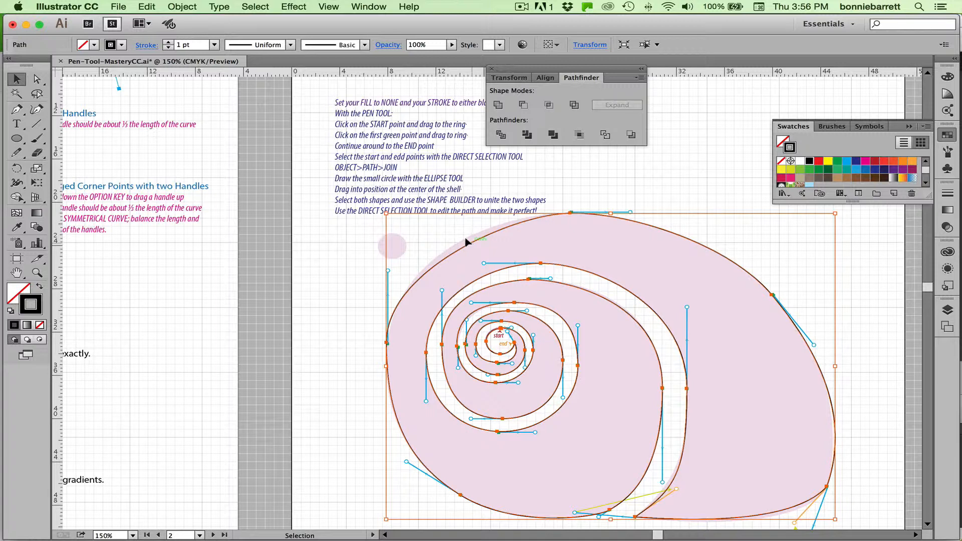
click(17, 79)
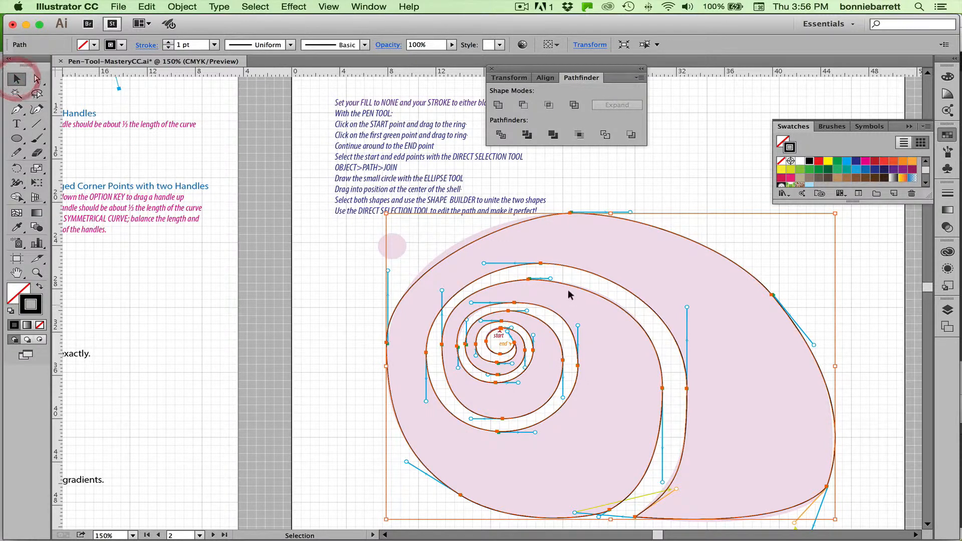
click(494, 231)
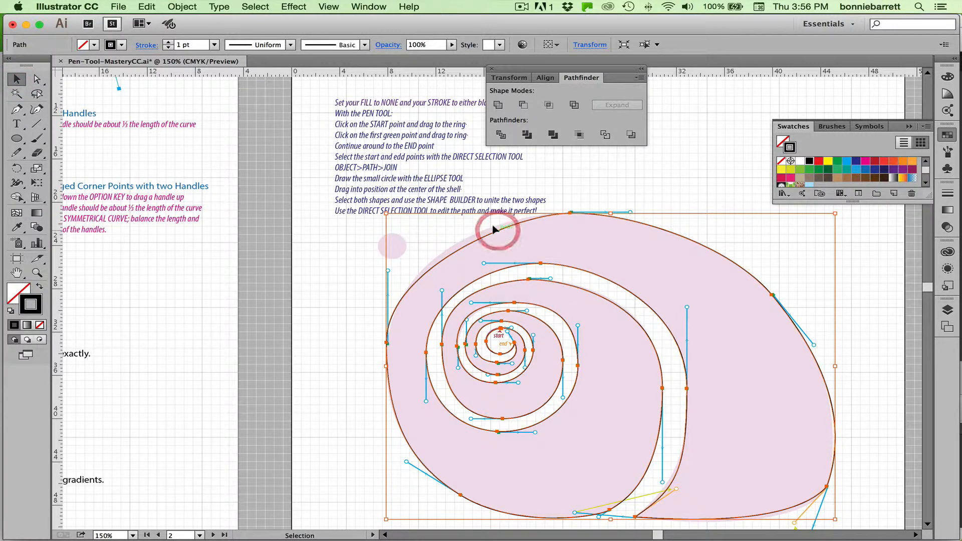
click(37, 285)
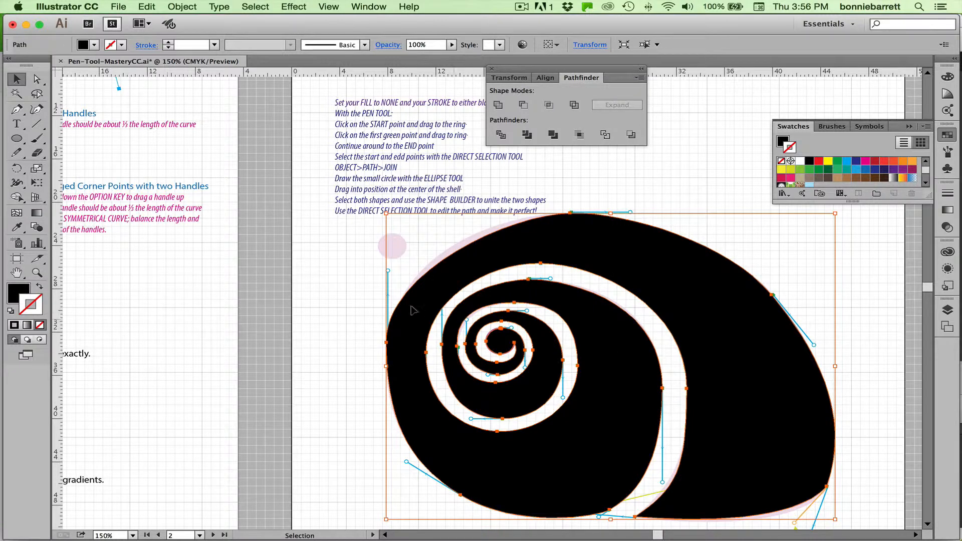
Lengthen the left handle of the shell's top anchor to match the template edge, and swap the shell back to a black stroke without fill.
click(36, 273)
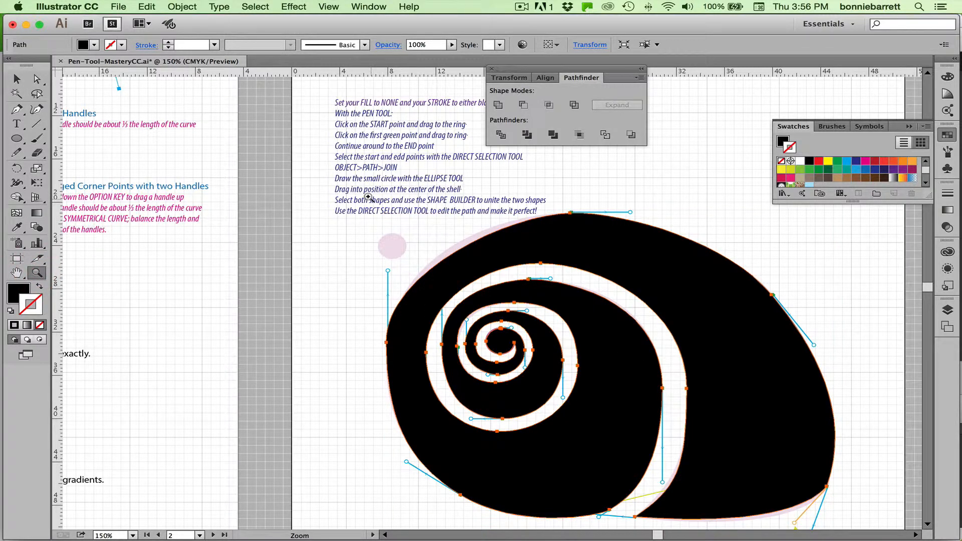
drag(374, 196, 708, 477)
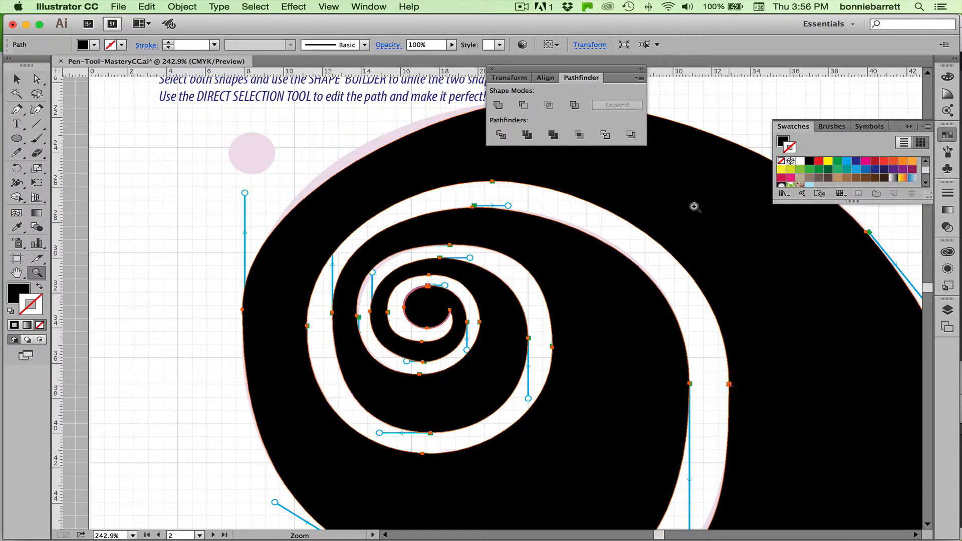
click(492, 70)
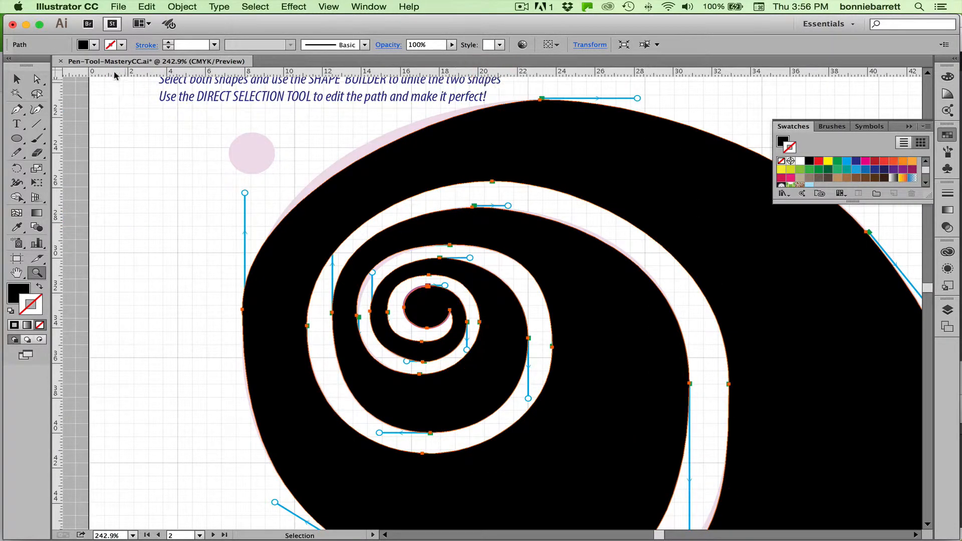
click(37, 79)
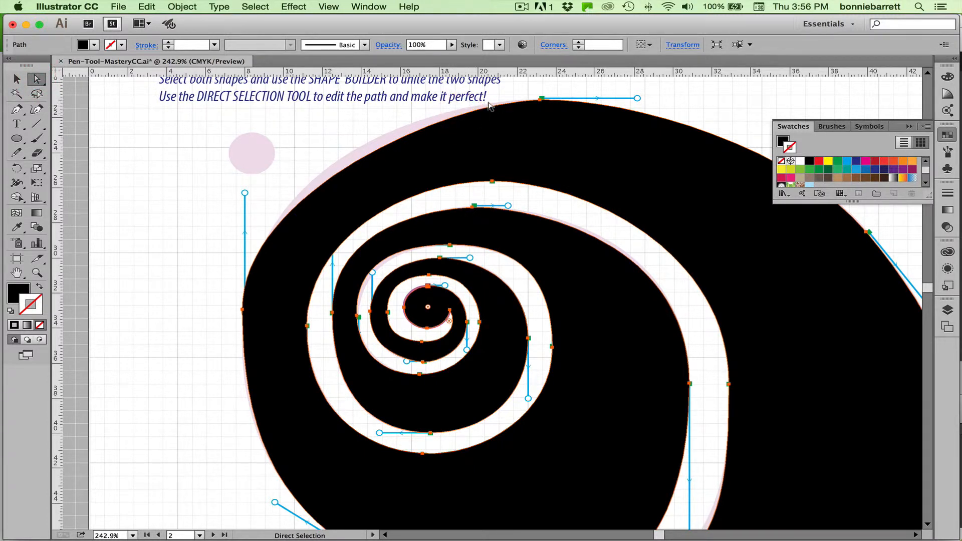
click(541, 100)
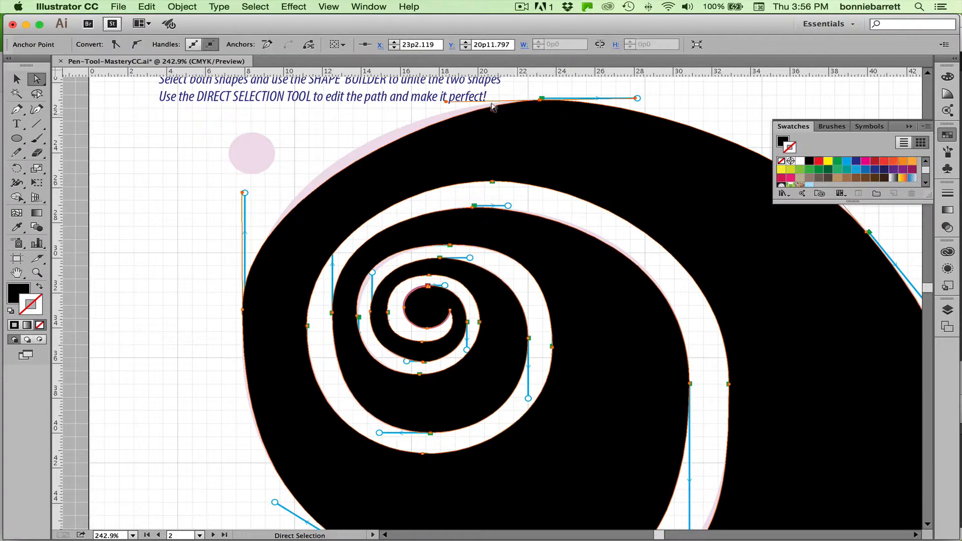
drag(443, 100, 400, 100)
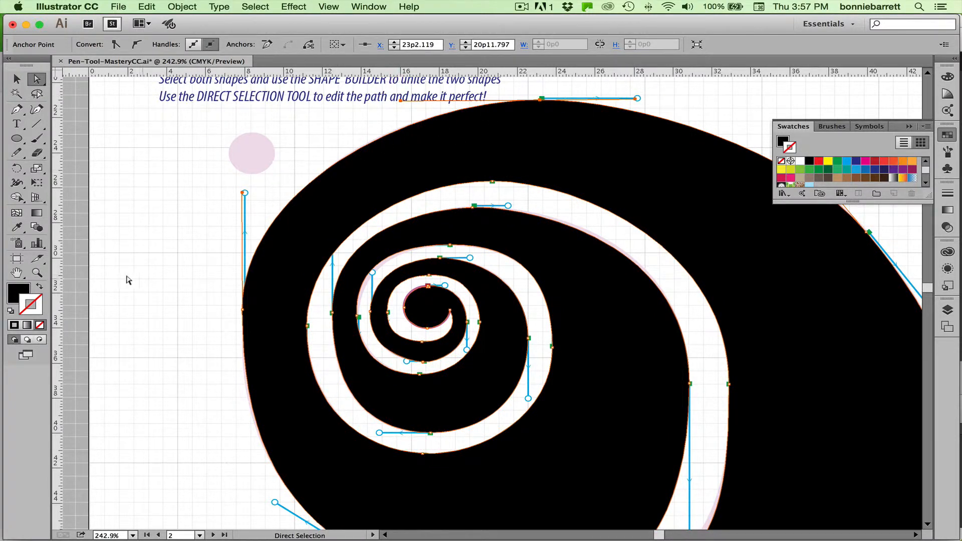
click(38, 286)
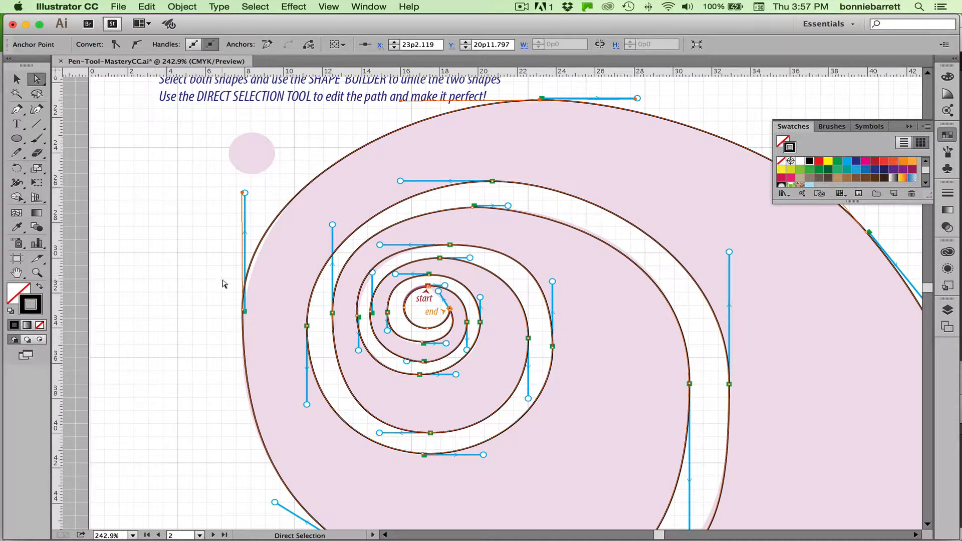
Move the anchor point on the shell's far left edge so the outline follows the template.
click(241, 311)
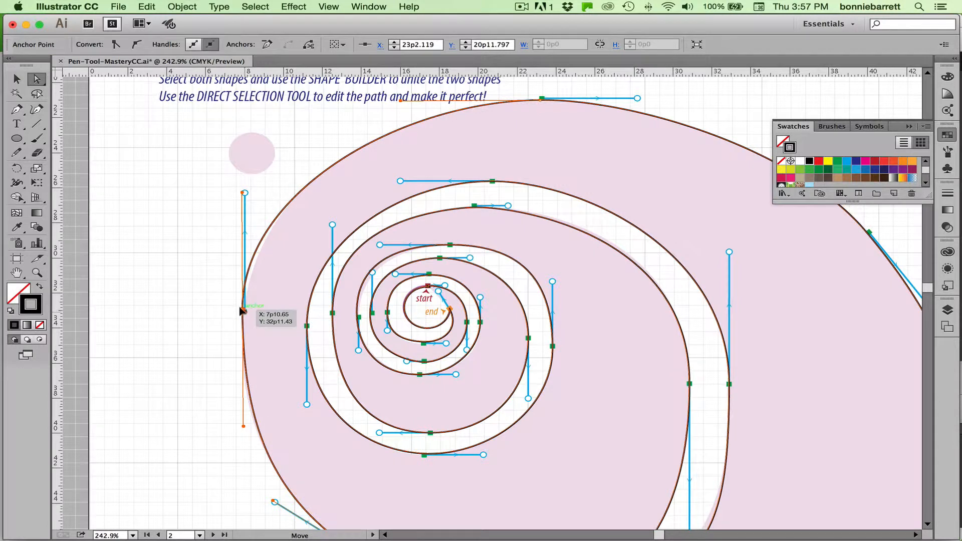
drag(241, 310, 243, 311)
click(328, 7)
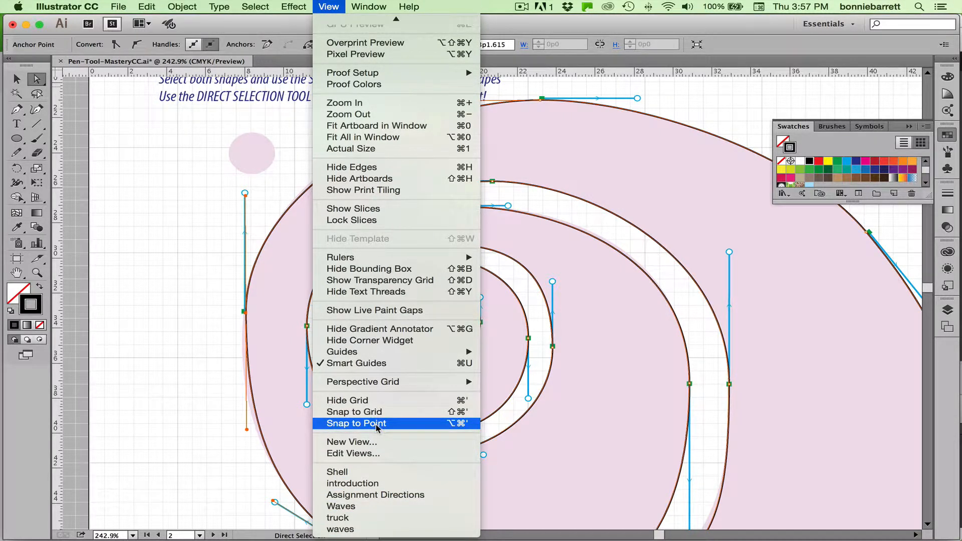
click(142, 424)
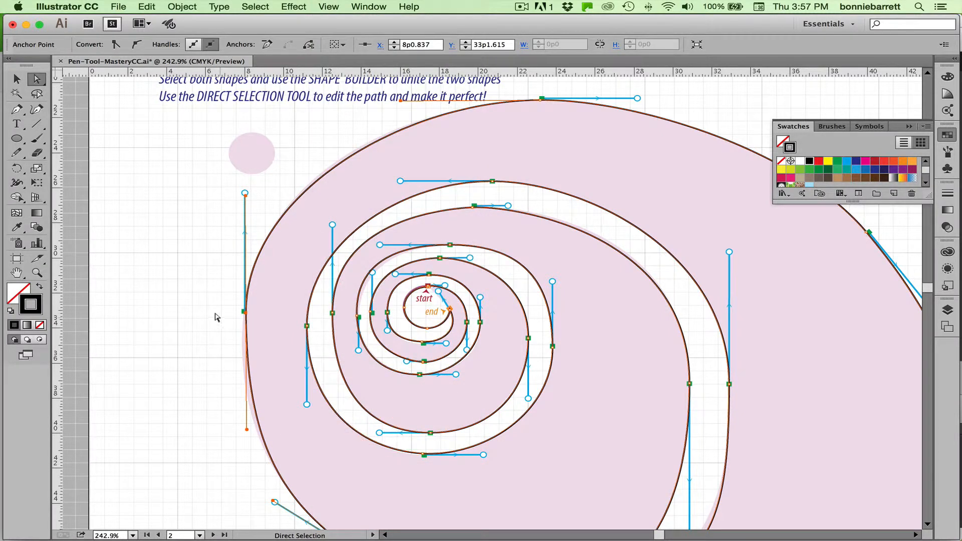
drag(239, 311, 239, 312)
drag(240, 312, 242, 314)
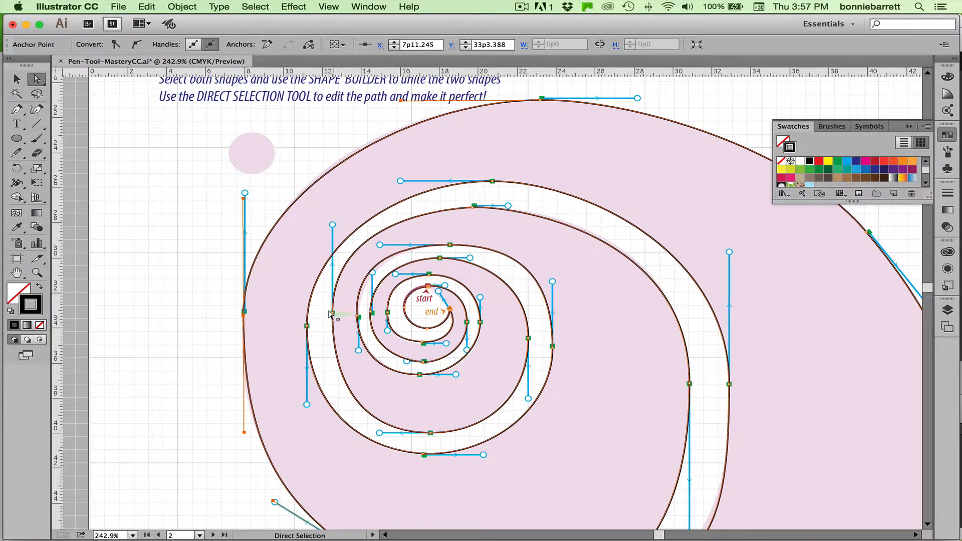
Adjust both handles of the spiral's inner upper-right segment, lengthening the upper one and tilting the vertical one slightly left to fit the template.
click(553, 216)
drag(508, 204, 520, 205)
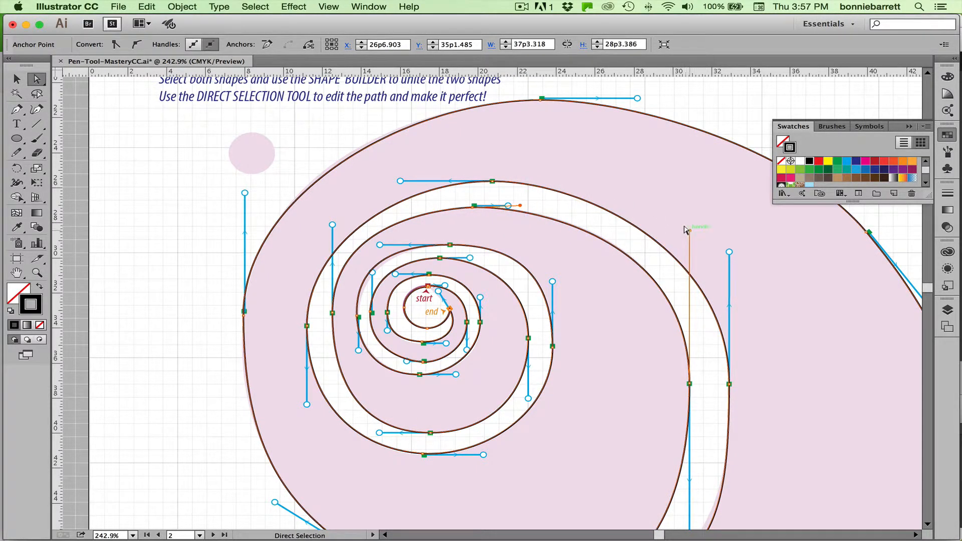
drag(684, 227, 681, 226)
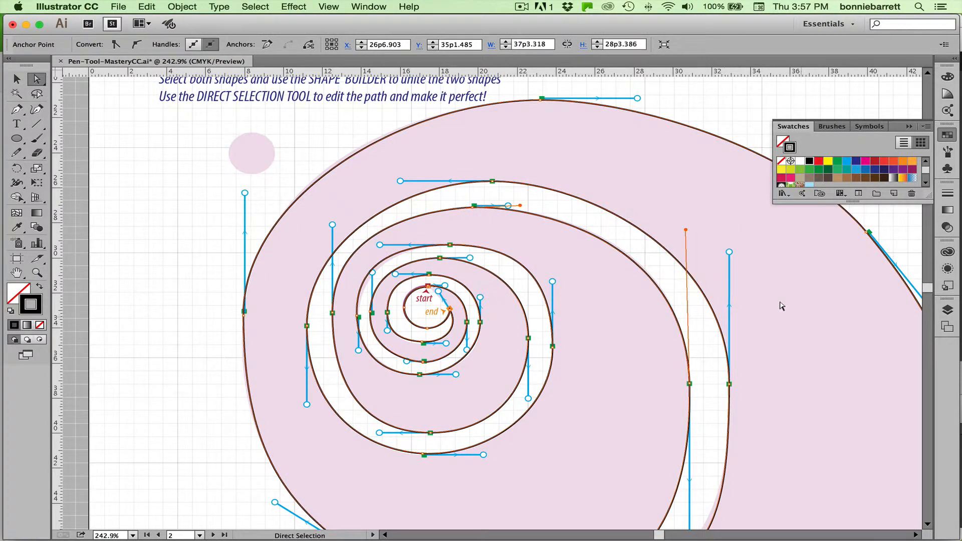
Move the corner anchor at the shell's lower right slightly down toward the template edge.
drag(788, 335, 672, 242)
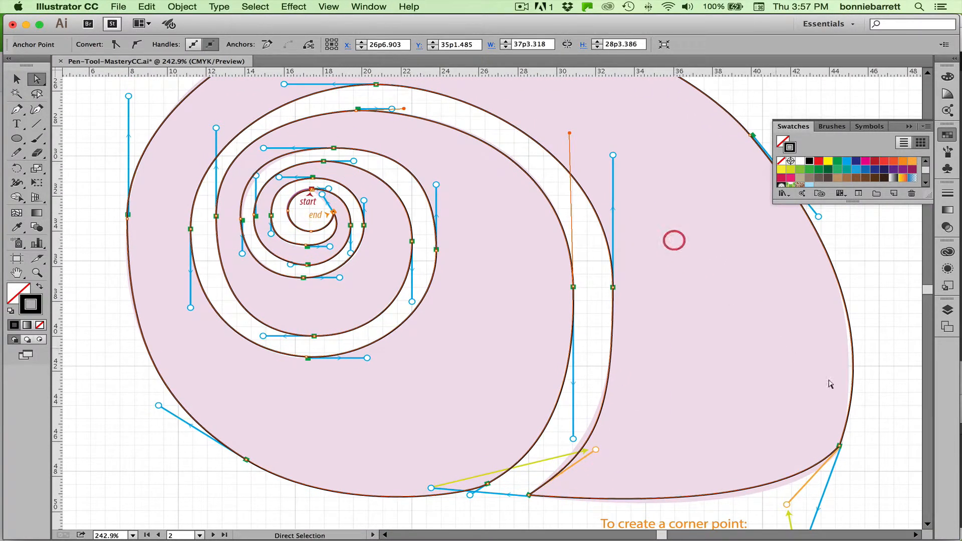
click(837, 445)
drag(838, 445, 838, 450)
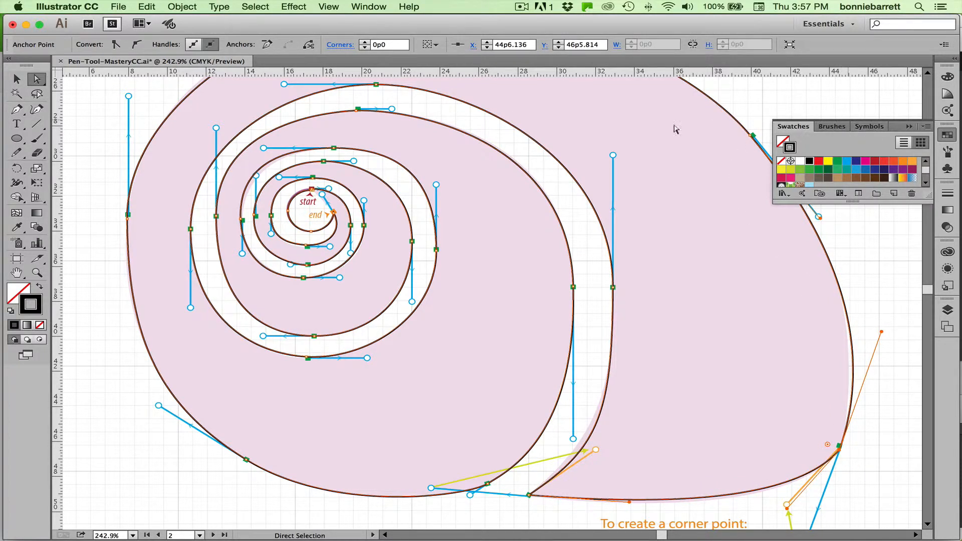
Select the whole shell path with the Selection tool.
click(16, 79)
drag(107, 120, 633, 424)
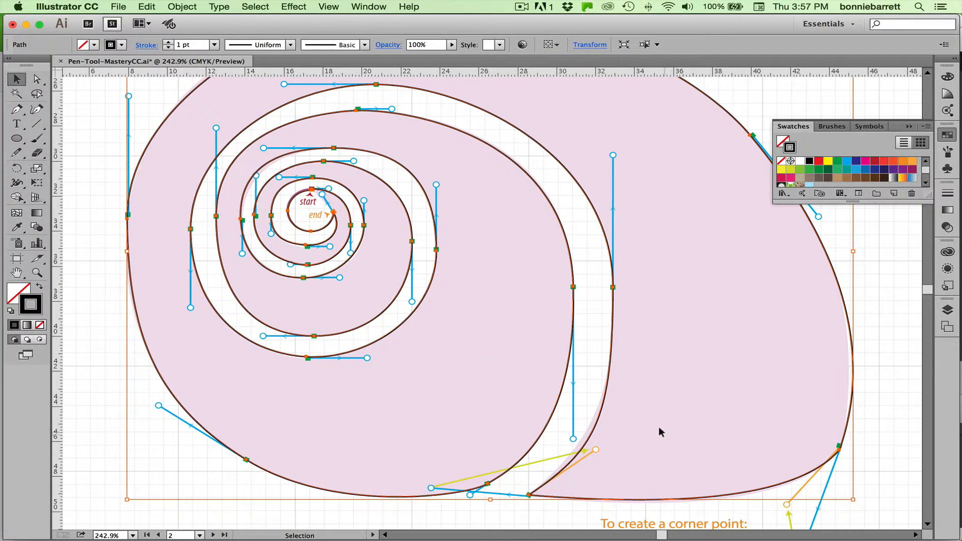
key(super+minus)
key(super+minus)
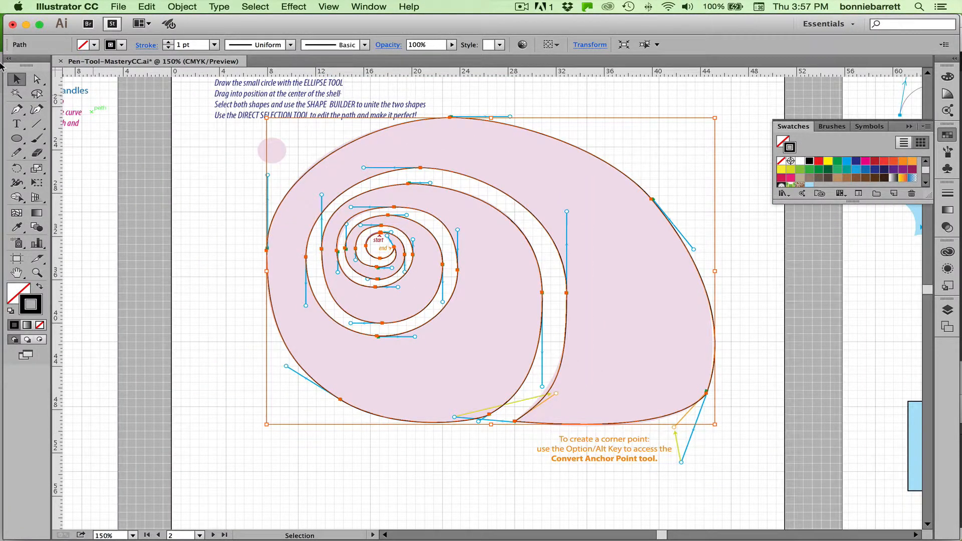
click(17, 79)
drag(239, 185, 504, 326)
With the full stroke options shown, align the shell's stroke to the inside and set its weight to 9 pt.
click(947, 193)
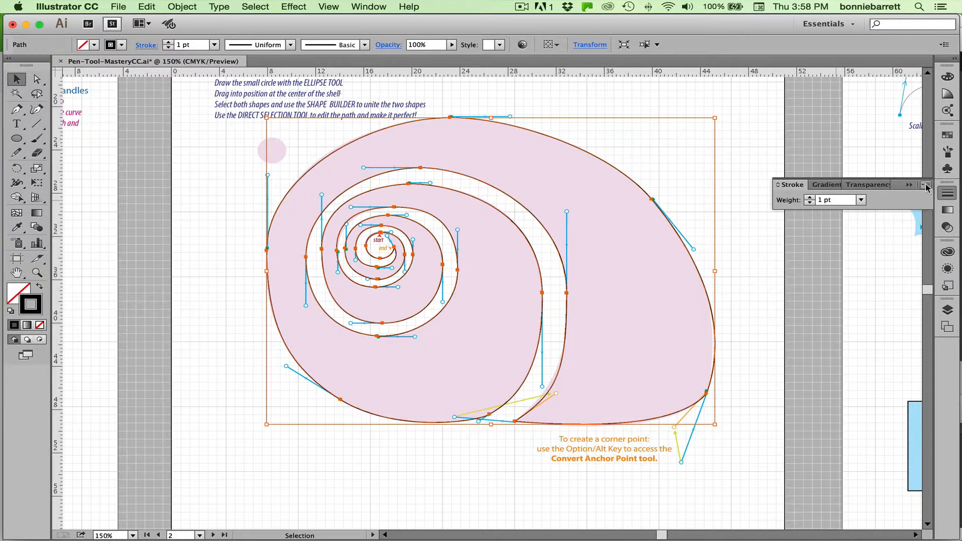
click(927, 187)
click(906, 188)
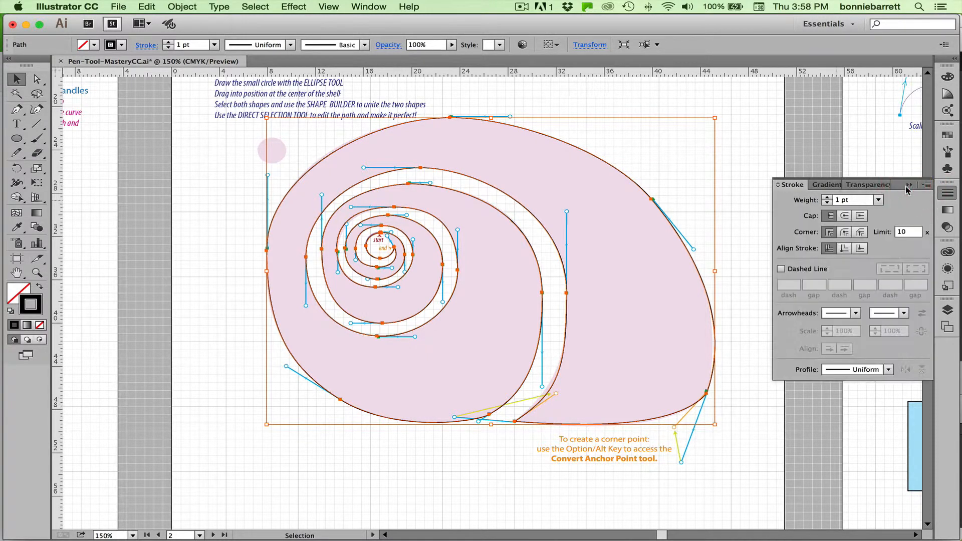
click(845, 249)
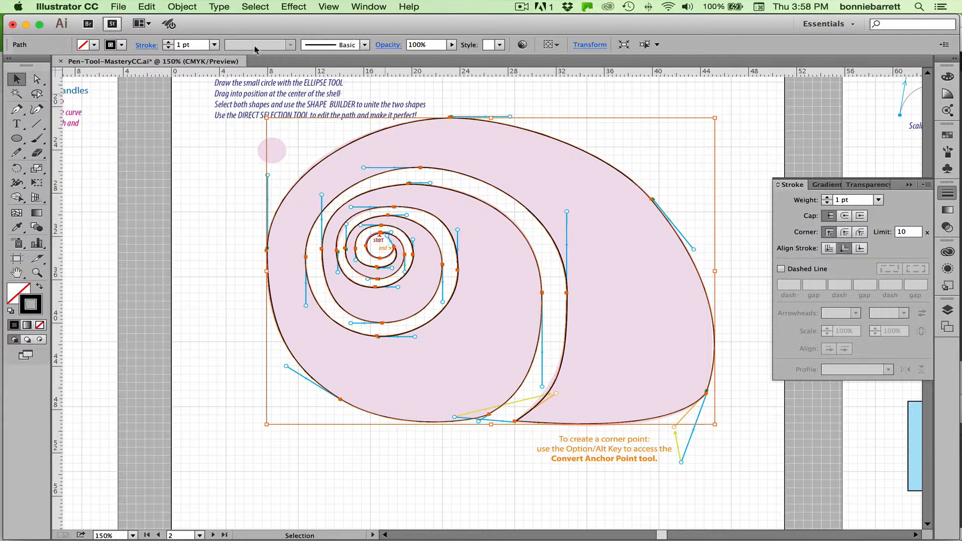
click(214, 45)
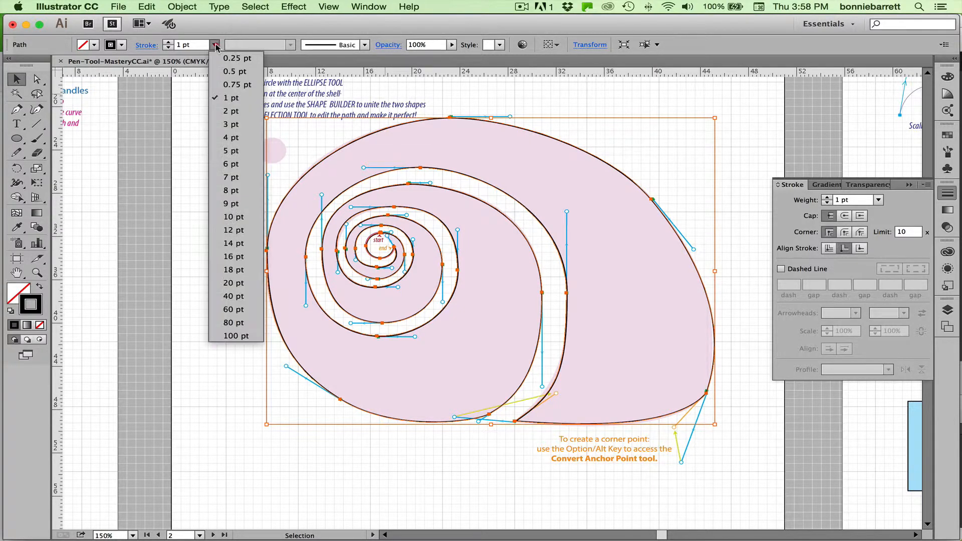
click(231, 204)
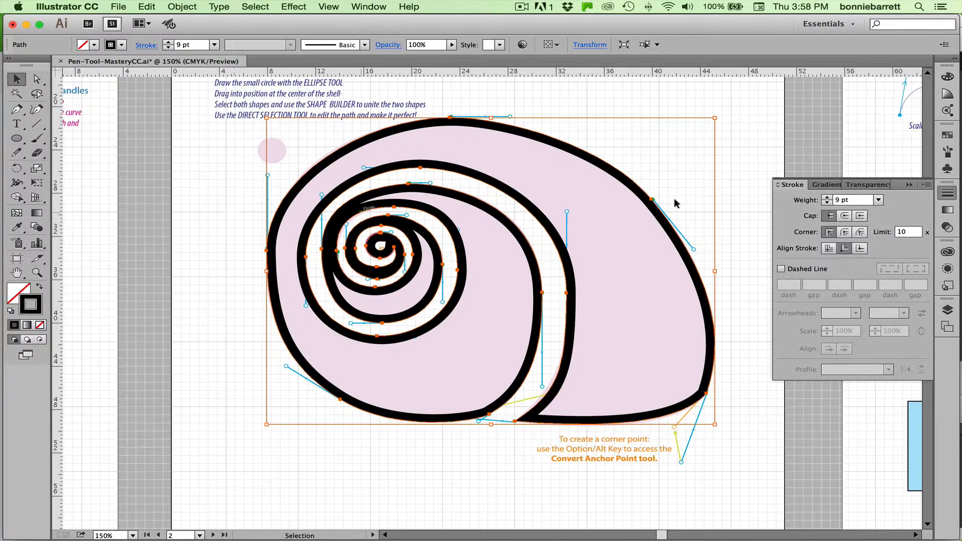
Compare the shell's stroke aligned to center, inside and outside, finishing with it aligned to center.
click(829, 248)
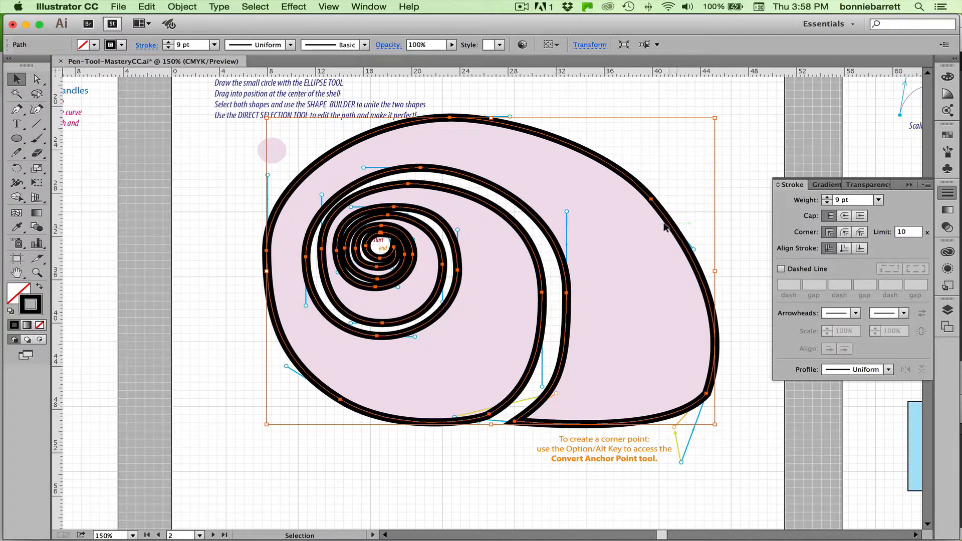
click(844, 248)
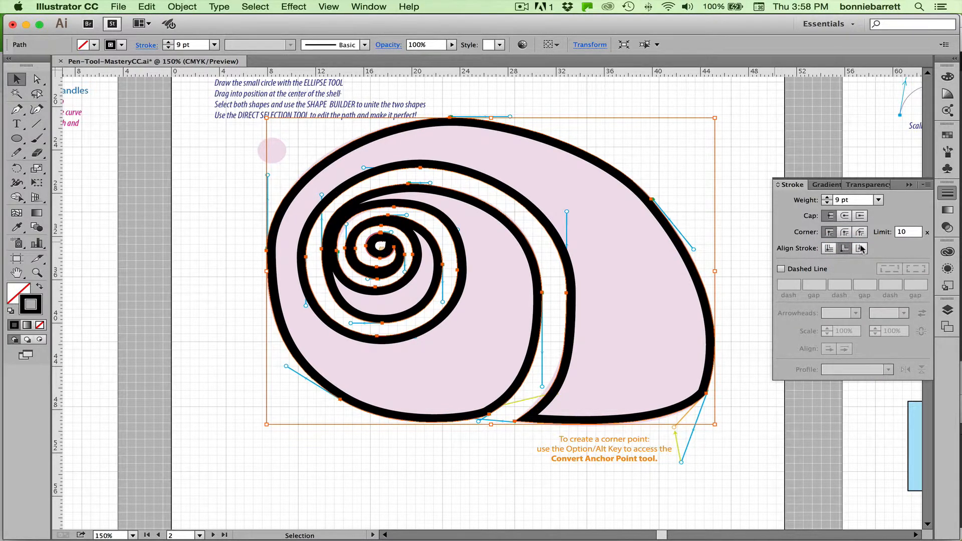
click(860, 248)
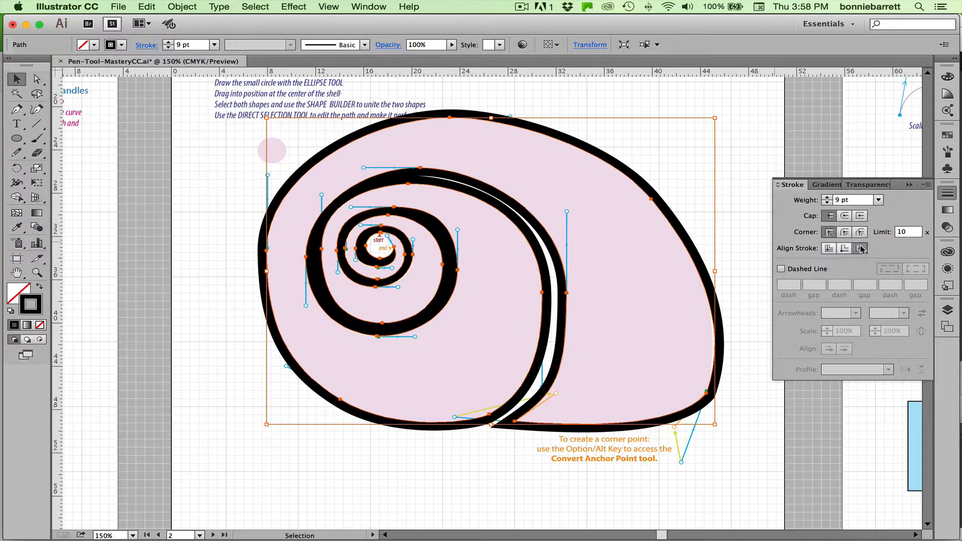
click(829, 249)
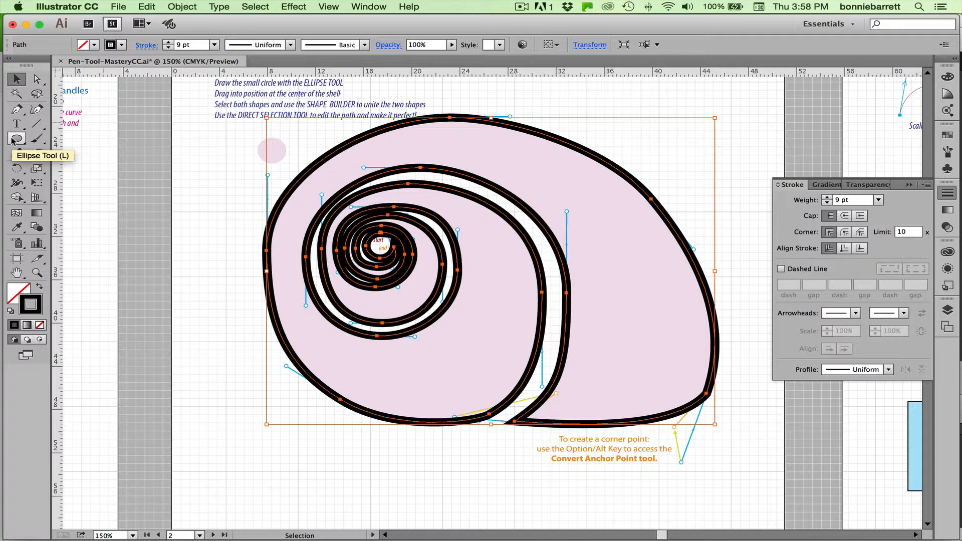
Delete the anchor point on the shell's upper-right edge to open the path, and undo the deletion.
click(37, 79)
click(710, 198)
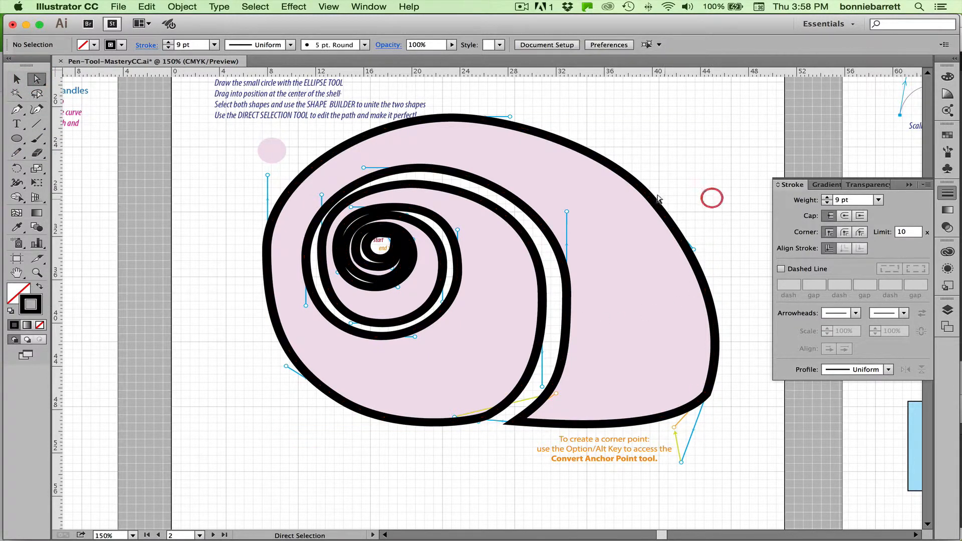
click(651, 199)
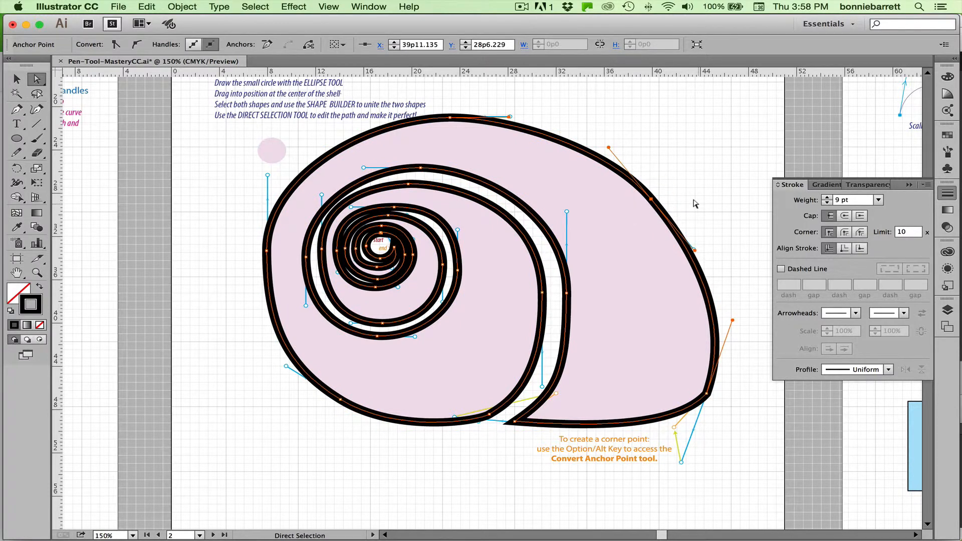
key(Delete)
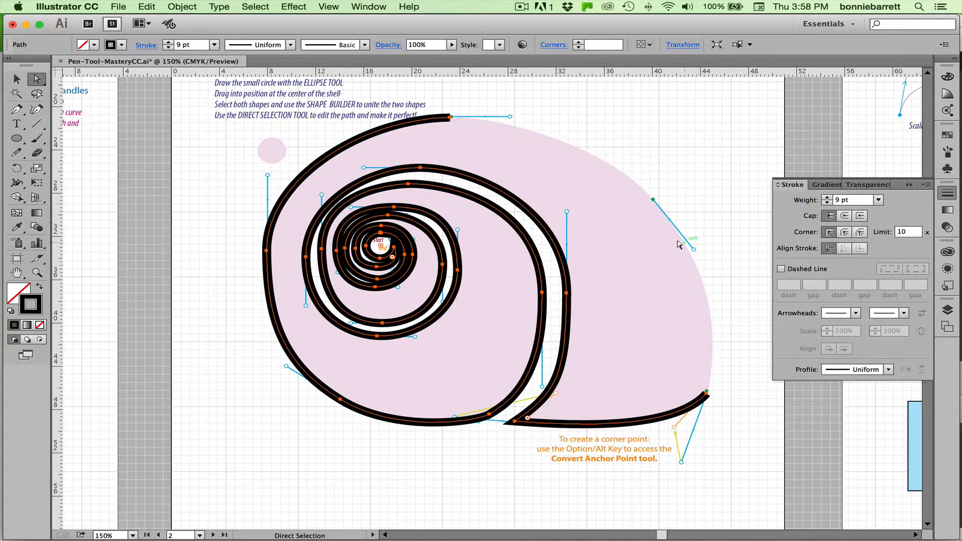
click(15, 79)
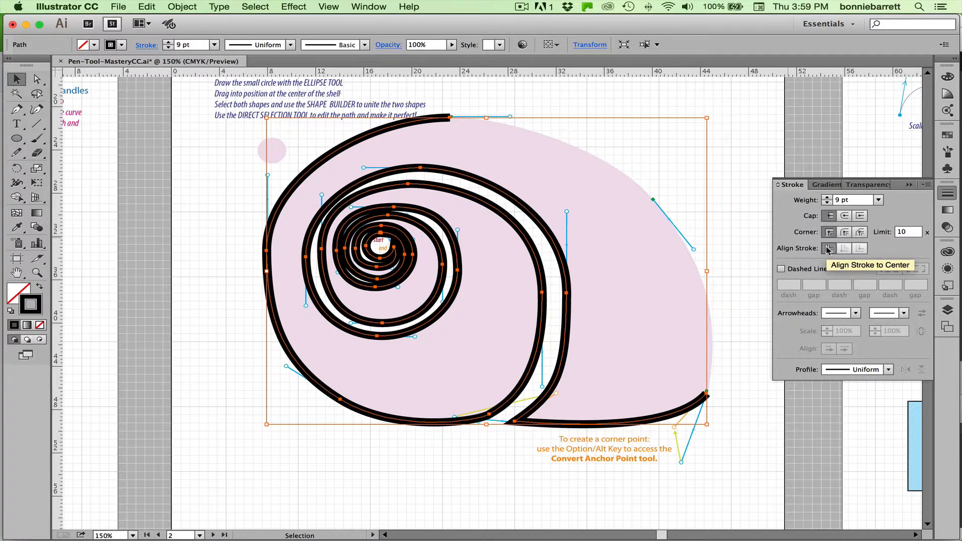
key(super+z)
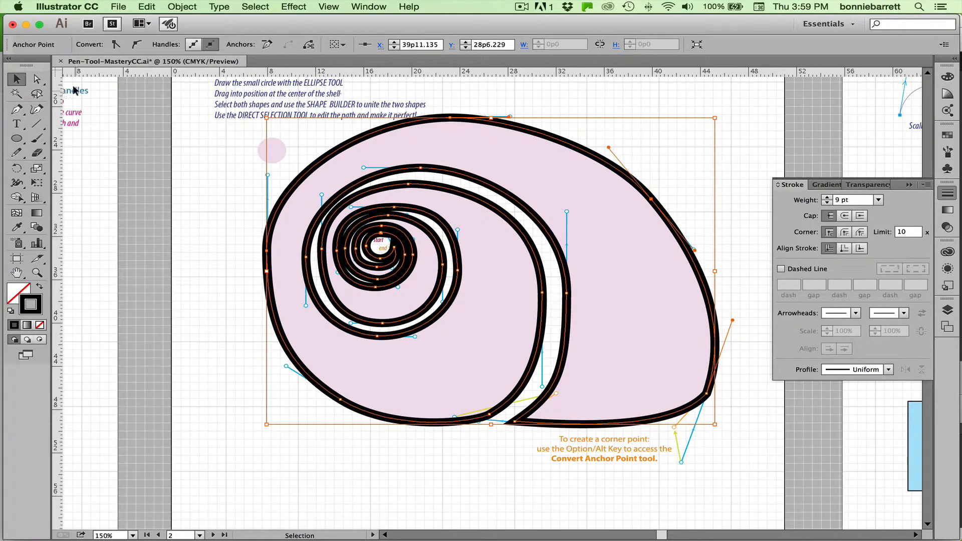
Swap the shell's fill and stroke so it has a solid black fill without a stroke.
click(41, 287)
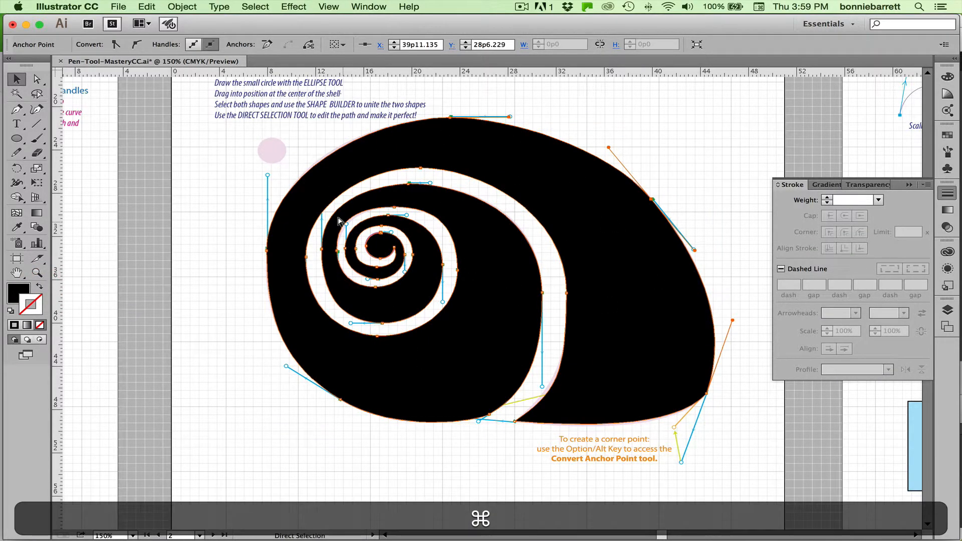
Bring the artboard with the umbrella, bat, truck and palm tree templates into close view.
key(super+minus)
key(super+minus)
key(super+minus)
key(super)
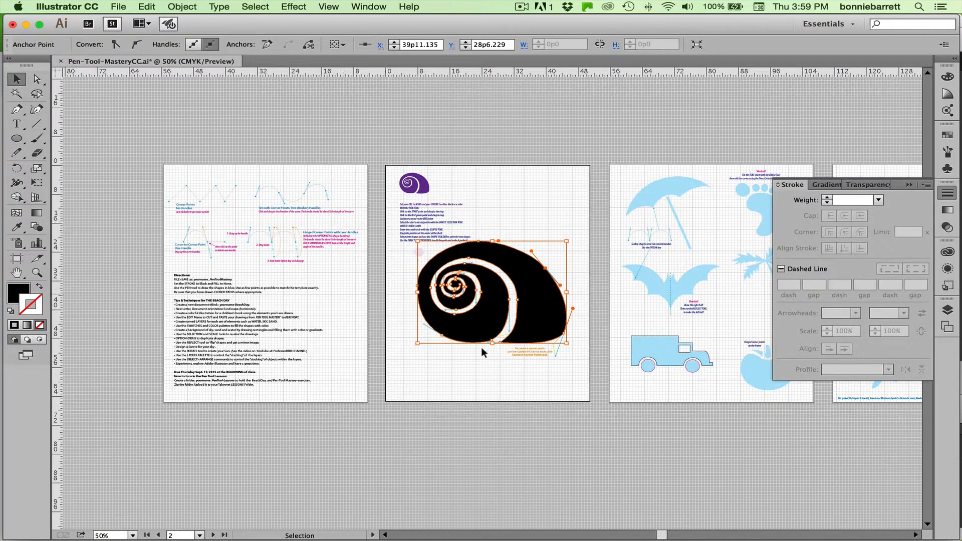
click(37, 273)
drag(618, 151, 672, 403)
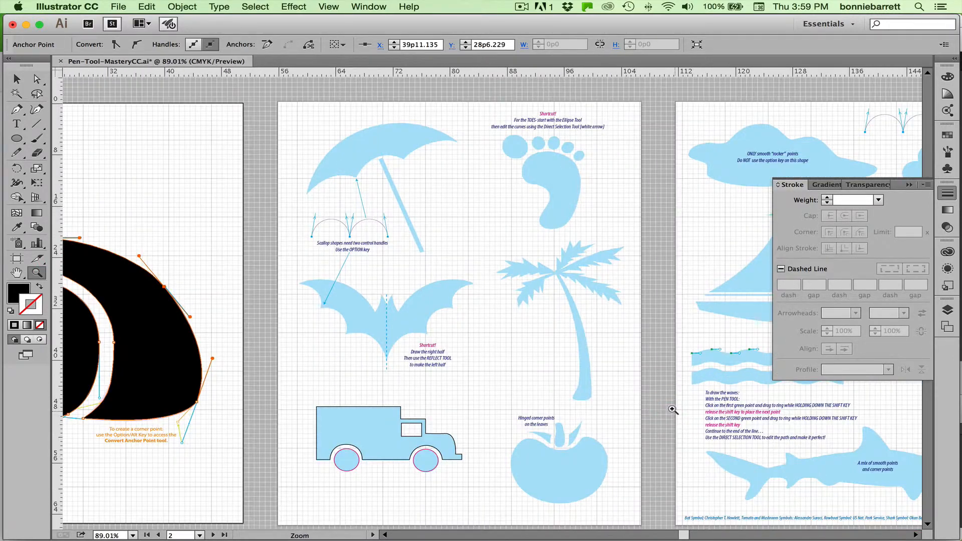